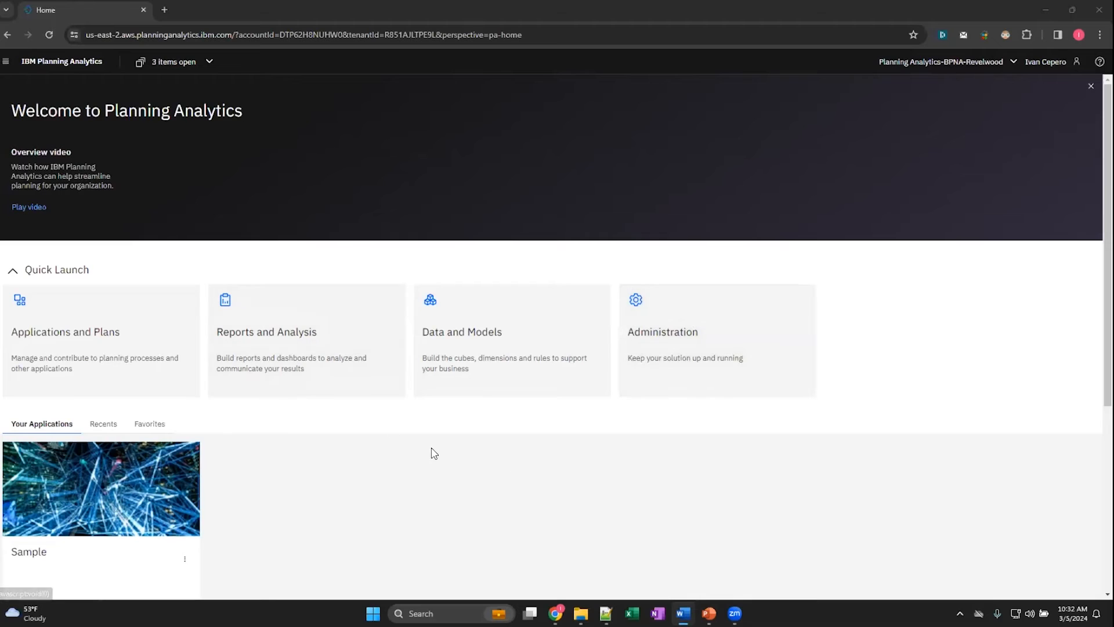
- Open the management settings of the Webinar_Source database in Administration
{"action": "left_click", "coordinate": [707, 342]}
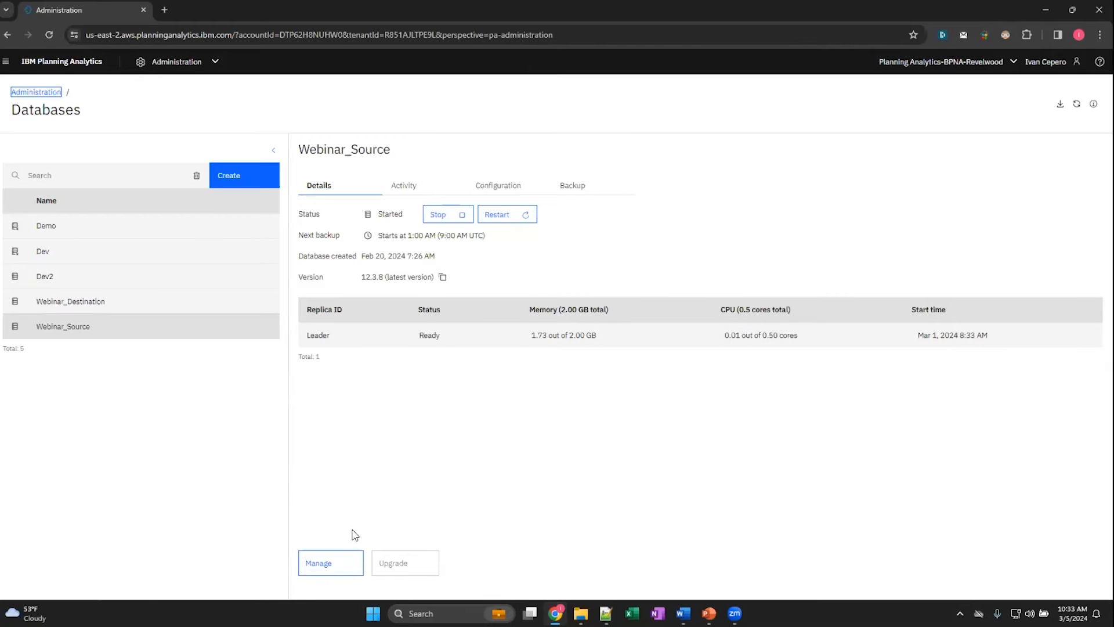
{"action": "left_click", "coordinate": [327, 565]}
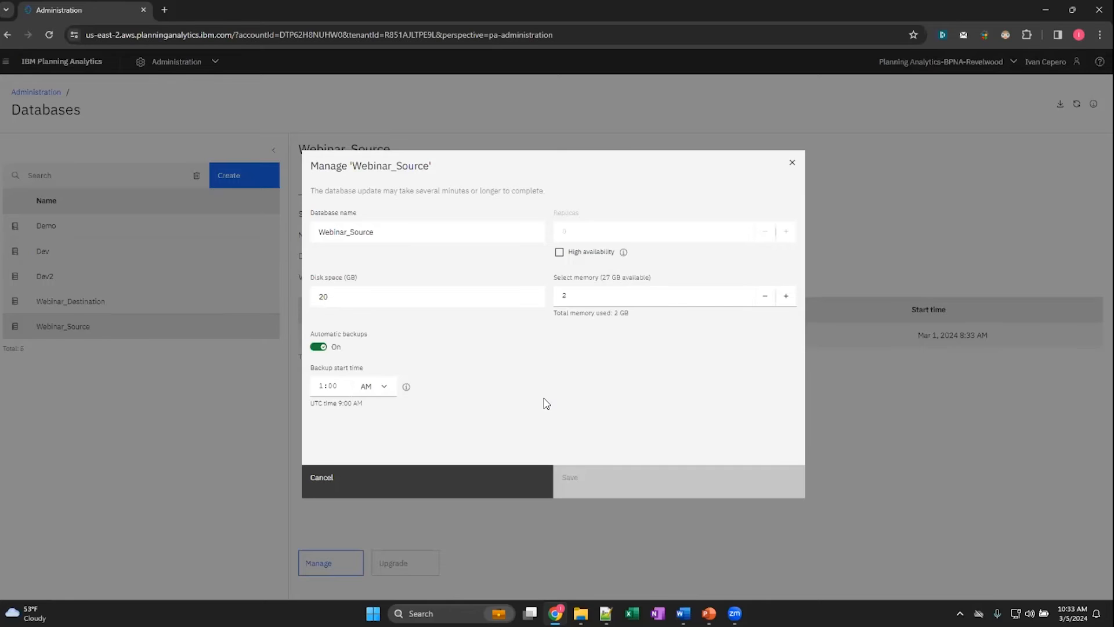
- Try high availability with 1 replica for Webinar_Source, testing 15 GB and 8 GB of memory, and discard the changes
{"action": "left_click", "coordinate": [560, 253]}
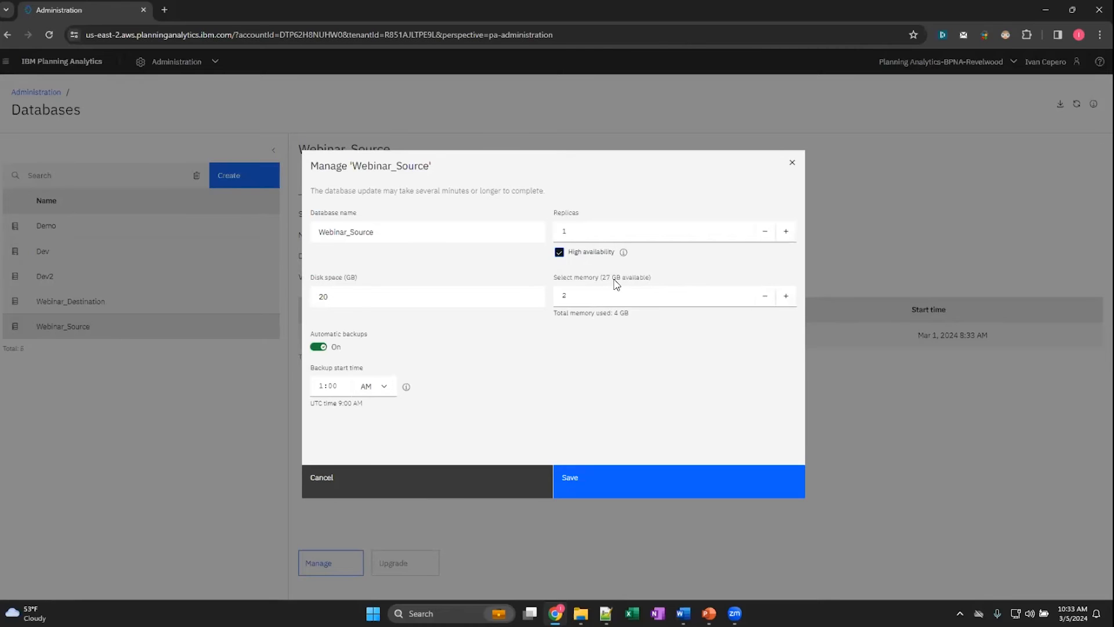
{"action": "left_click", "coordinate": [560, 294]}
{"action": "double_click", "coordinate": [559, 294]}
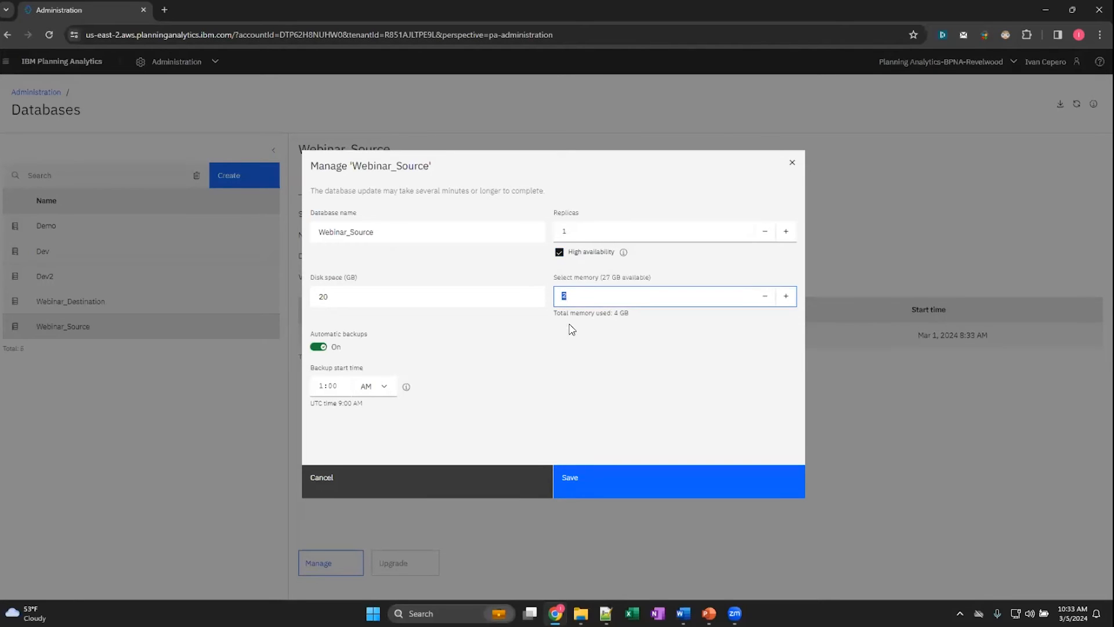
{"action": "type", "text": "15"}
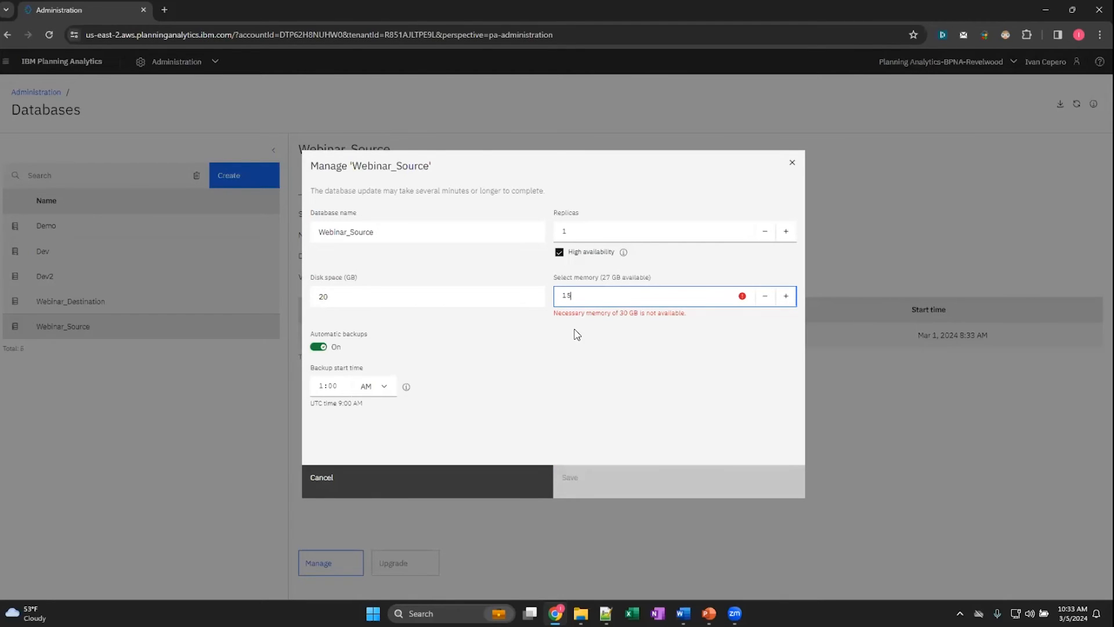
{"action": "key", "text": "shift+Left"}
{"action": "key", "text": "shift+Left"}
{"action": "type", "text": "8"}
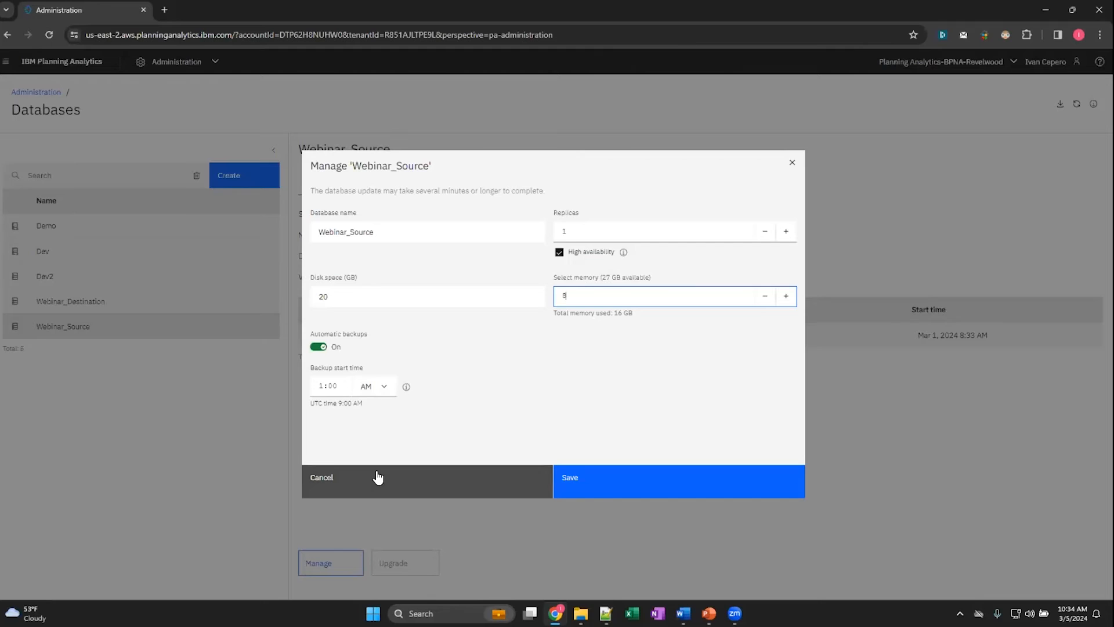
{"action": "left_click", "coordinate": [409, 488]}
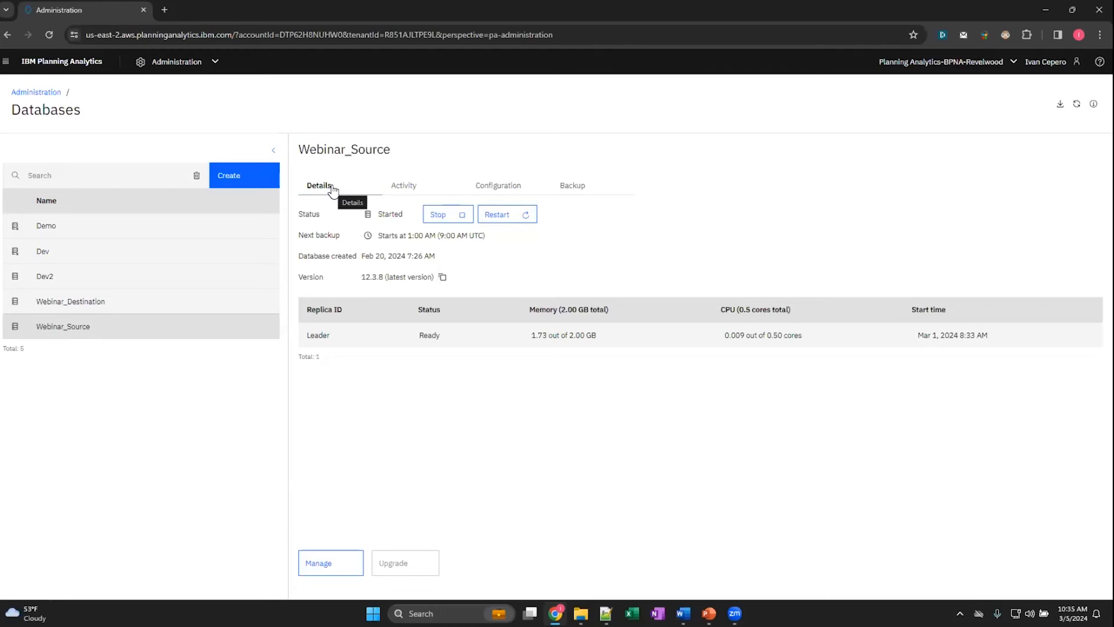
- Review the activity, configuration and backup information of the Webinar_Source database
{"action": "left_click", "coordinate": [410, 187]}
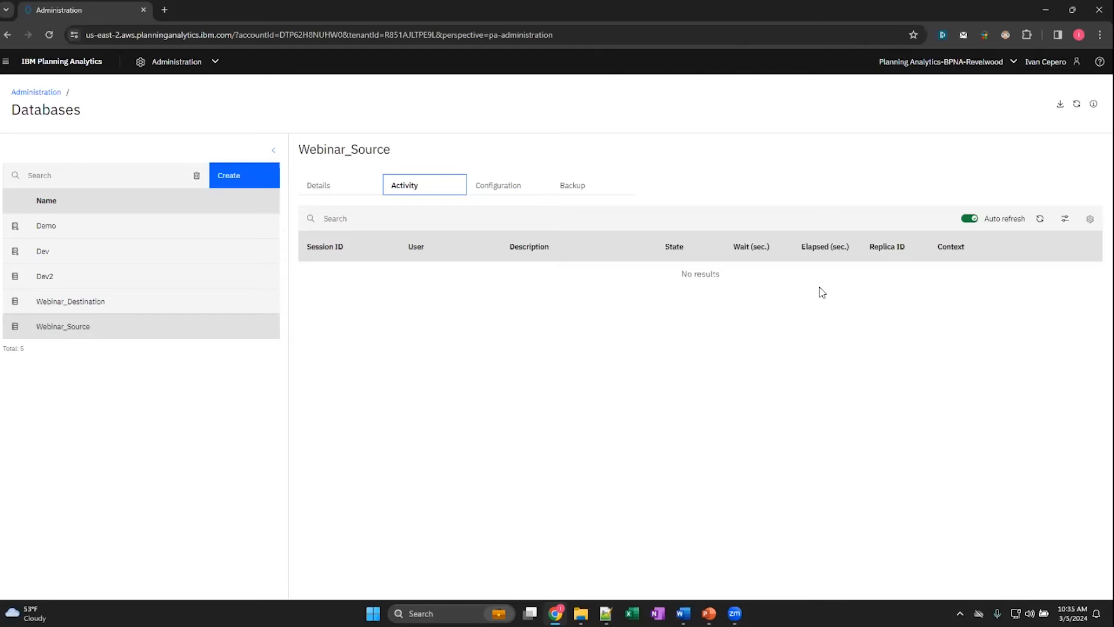
{"action": "left_click", "coordinate": [529, 192]}
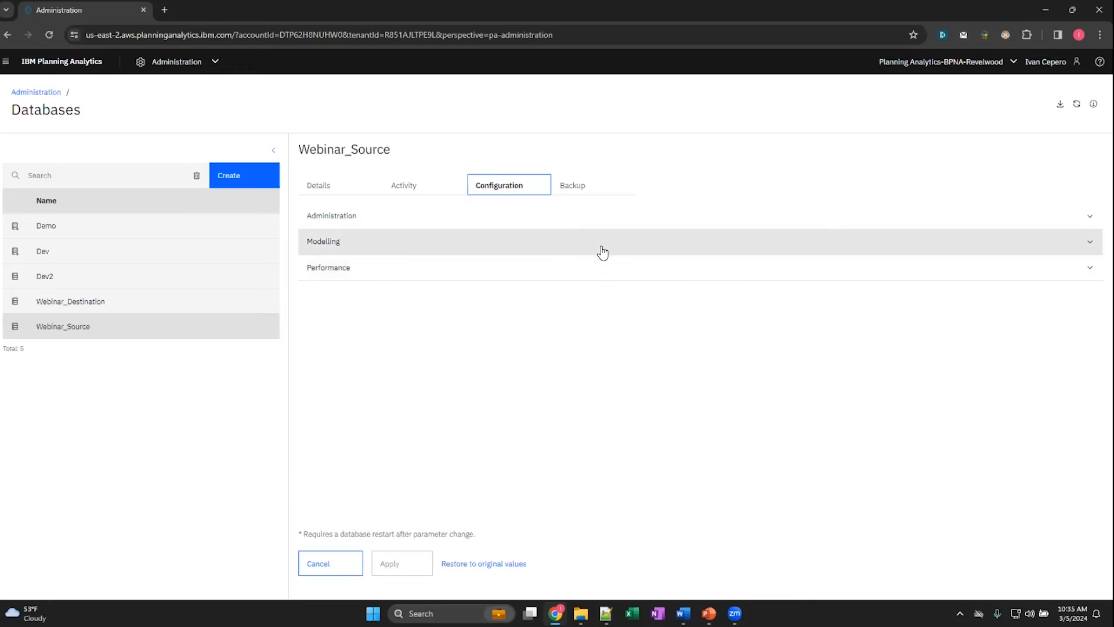
{"action": "left_click", "coordinate": [602, 187]}
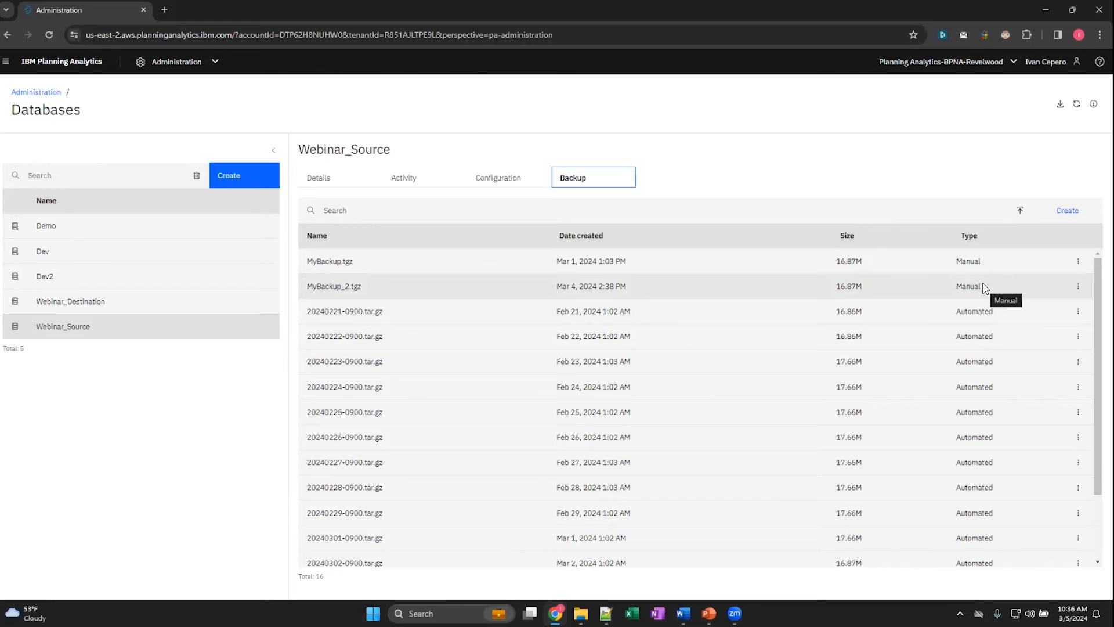
- Examine the naming rule for creating a manual backup of Webinar_Source and leave without creating one
{"action": "left_click", "coordinate": [1067, 210]}
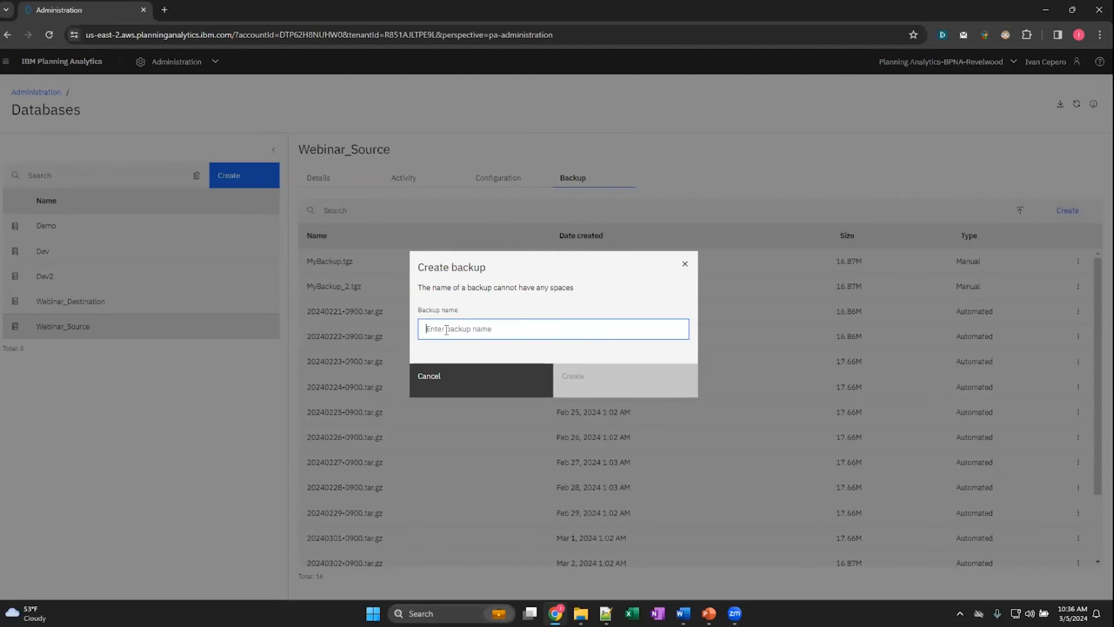
{"action": "left_click_drag", "start_coordinate": [573, 289], "coordinate": [521, 287]}
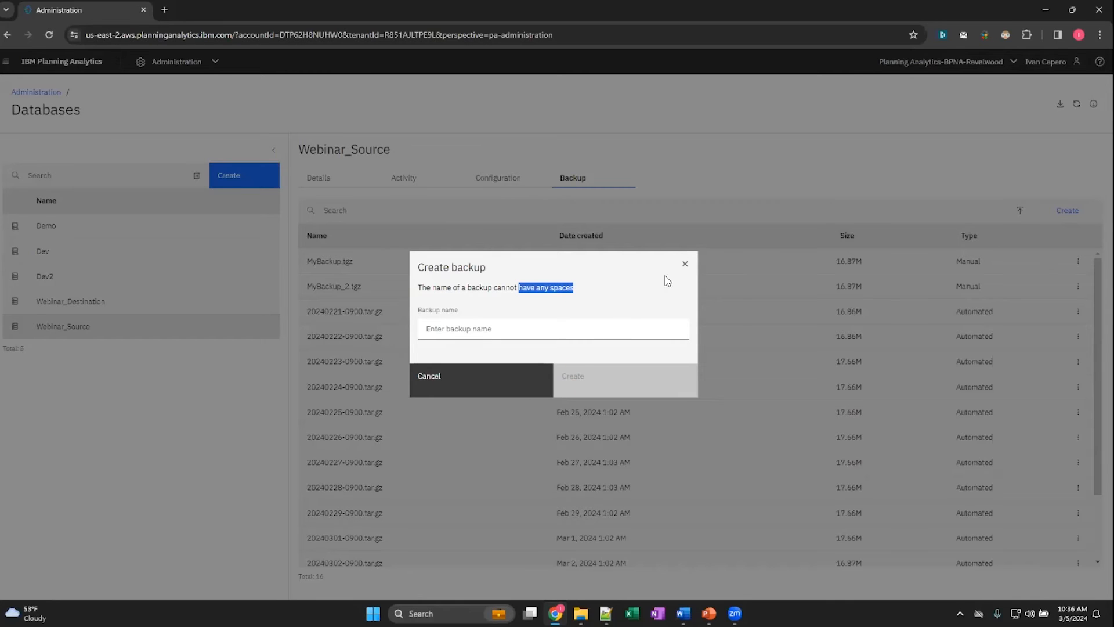
{"action": "left_click", "coordinate": [686, 268]}
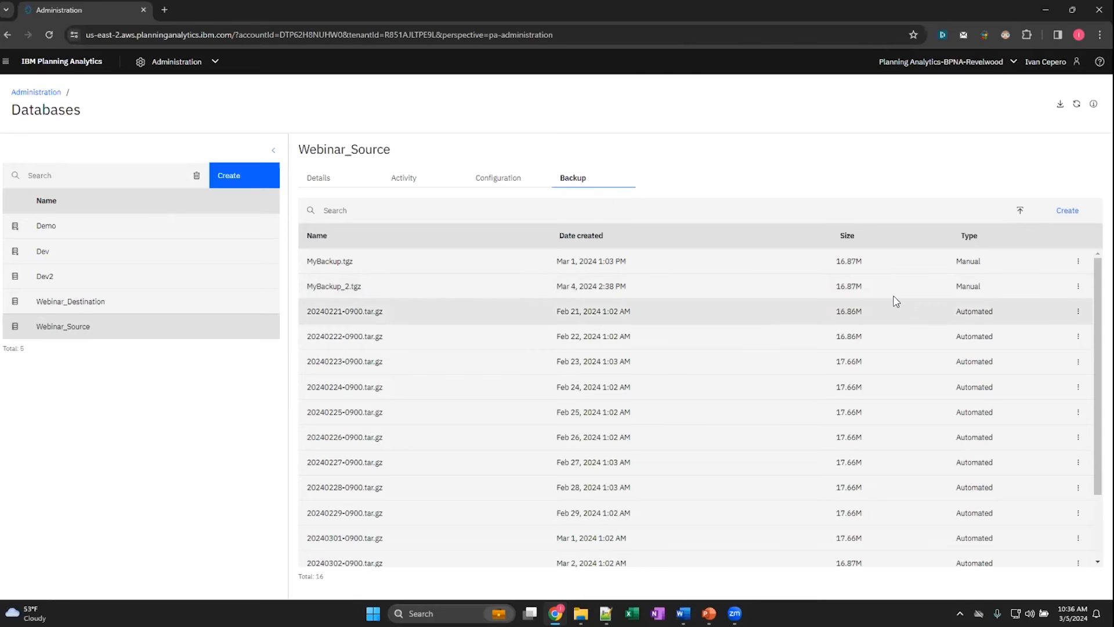
- Try to restore Webinar_Source from MyBackup.tgz up to the overwrite confirmation, and cancel the restore
{"action": "left_click", "coordinate": [1079, 260]}
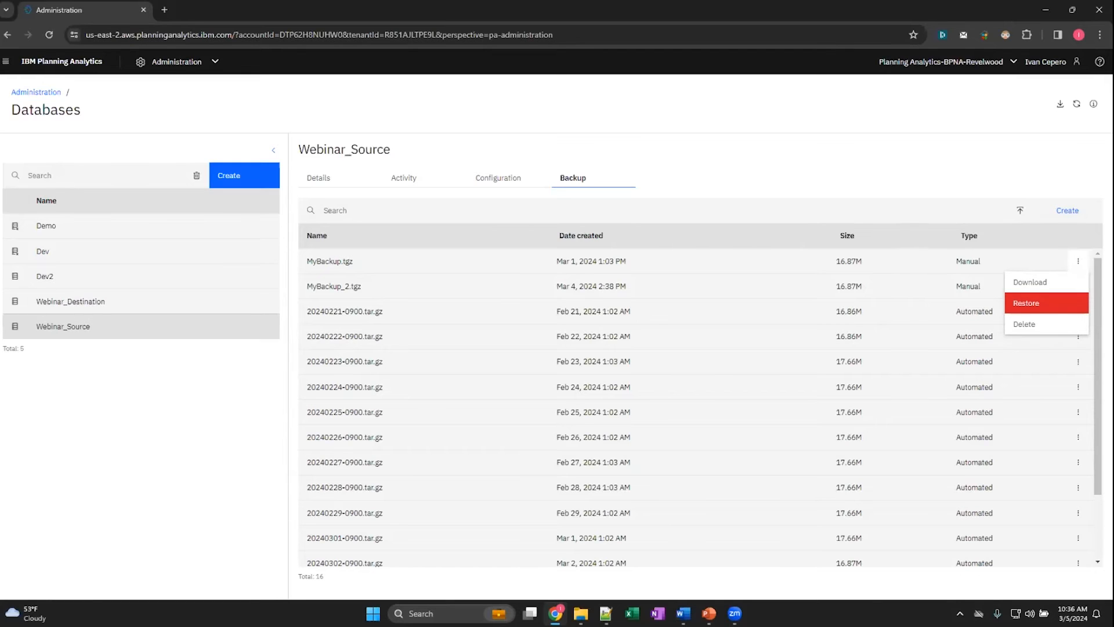
{"action": "left_click", "coordinate": [1038, 303]}
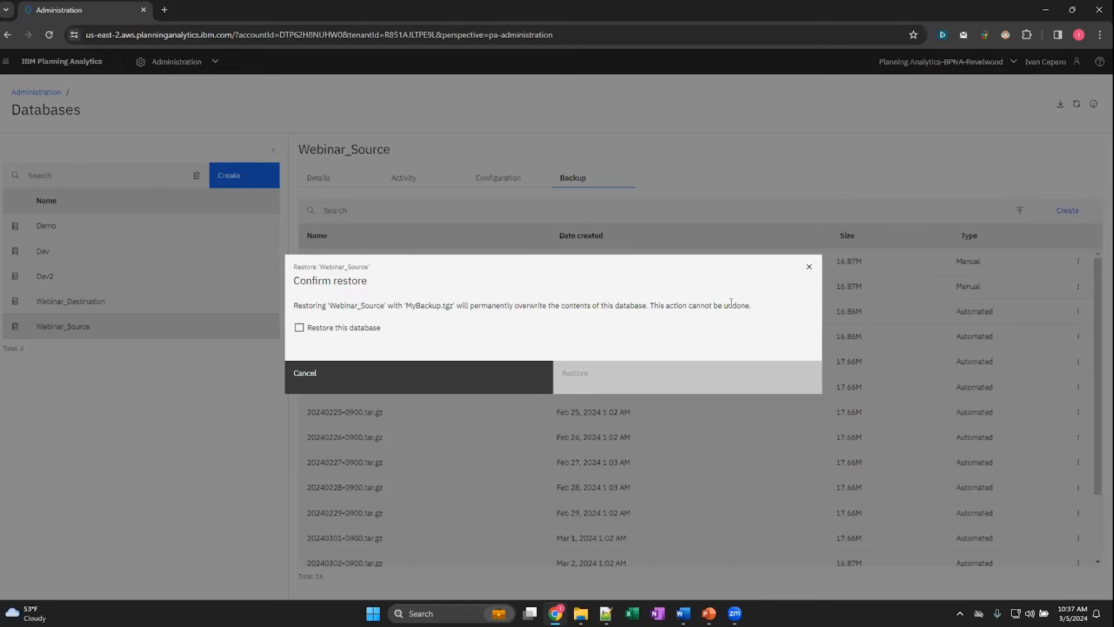
{"action": "left_click", "coordinate": [301, 329]}
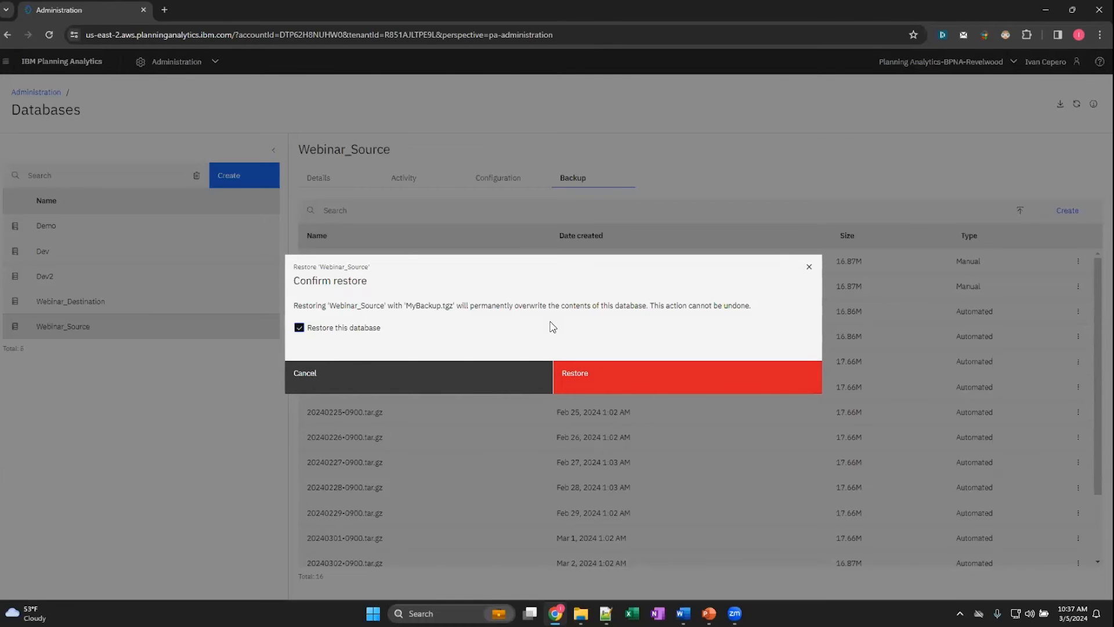
{"action": "left_click", "coordinate": [413, 378]}
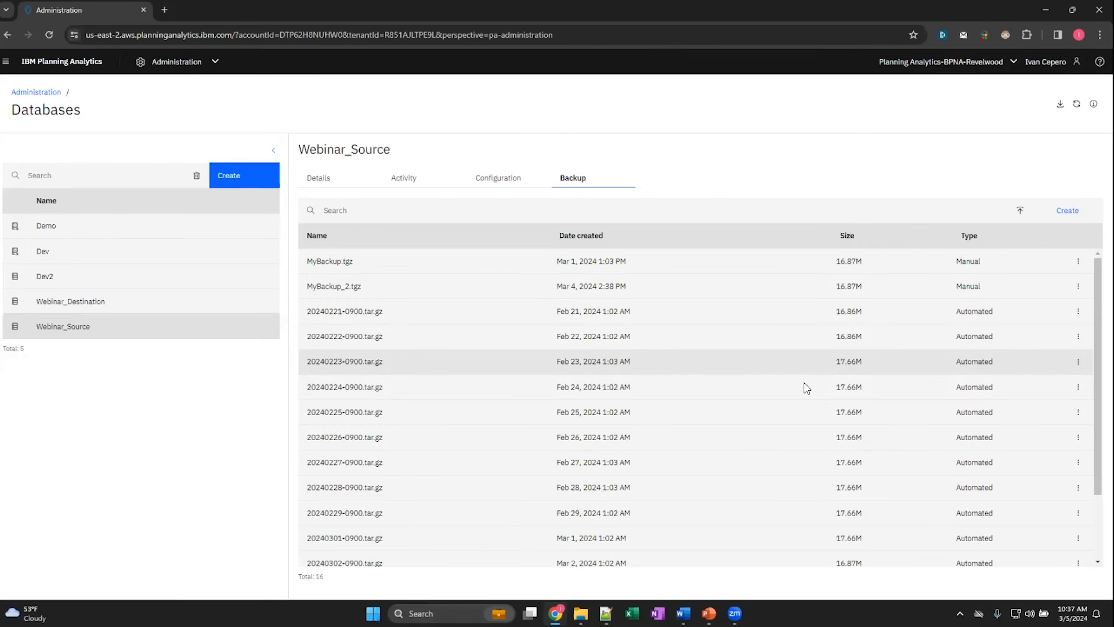
- Examine the actions for MyBackup.tgz and the form for uploading a backup file, and cancel the upload
{"action": "left_click", "coordinate": [1078, 261]}
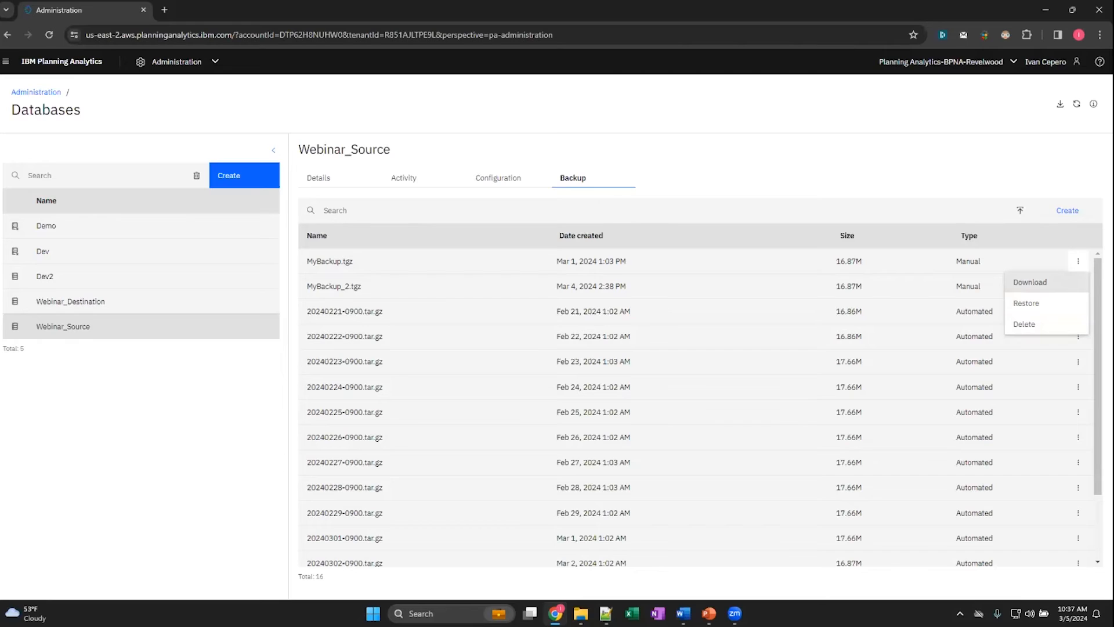
{"action": "left_click", "coordinate": [987, 213]}
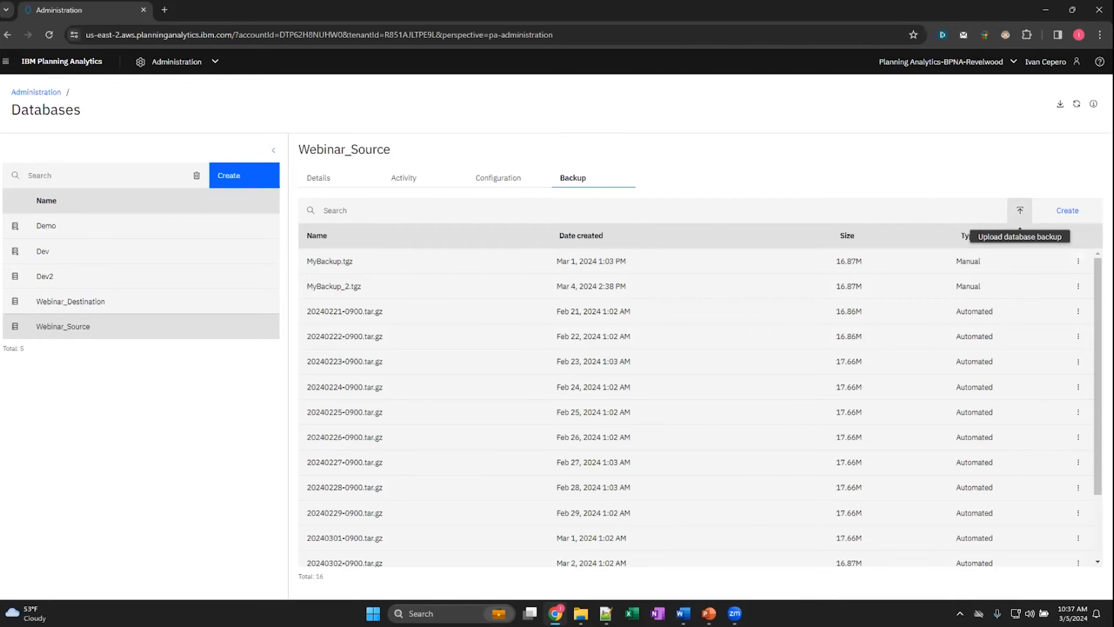
{"action": "left_click", "coordinate": [1020, 210]}
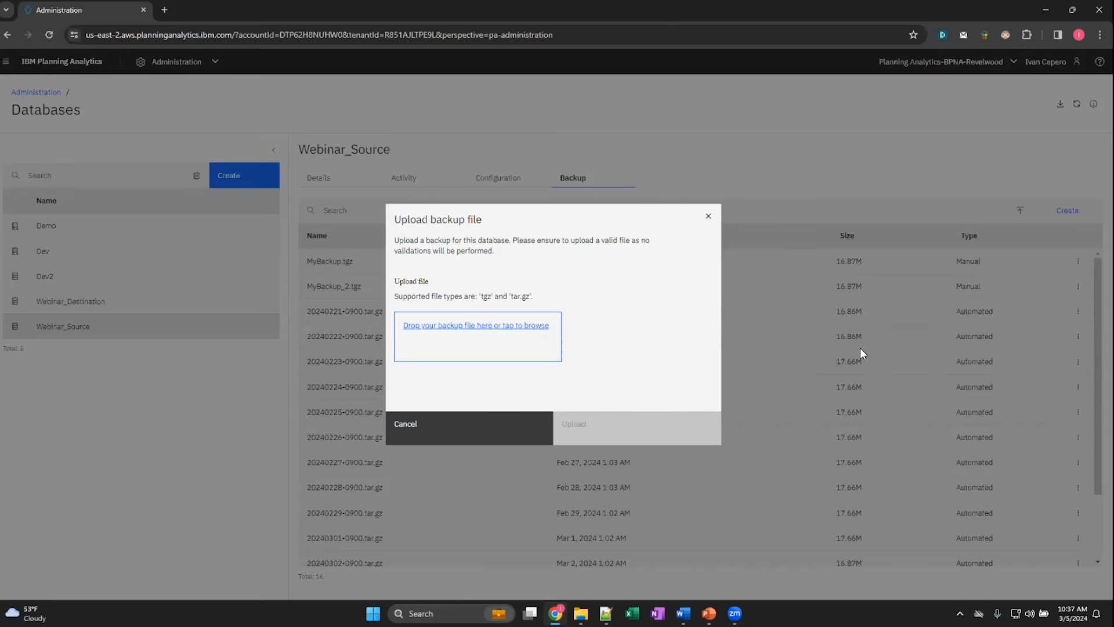
{"action": "left_click", "coordinate": [458, 435]}
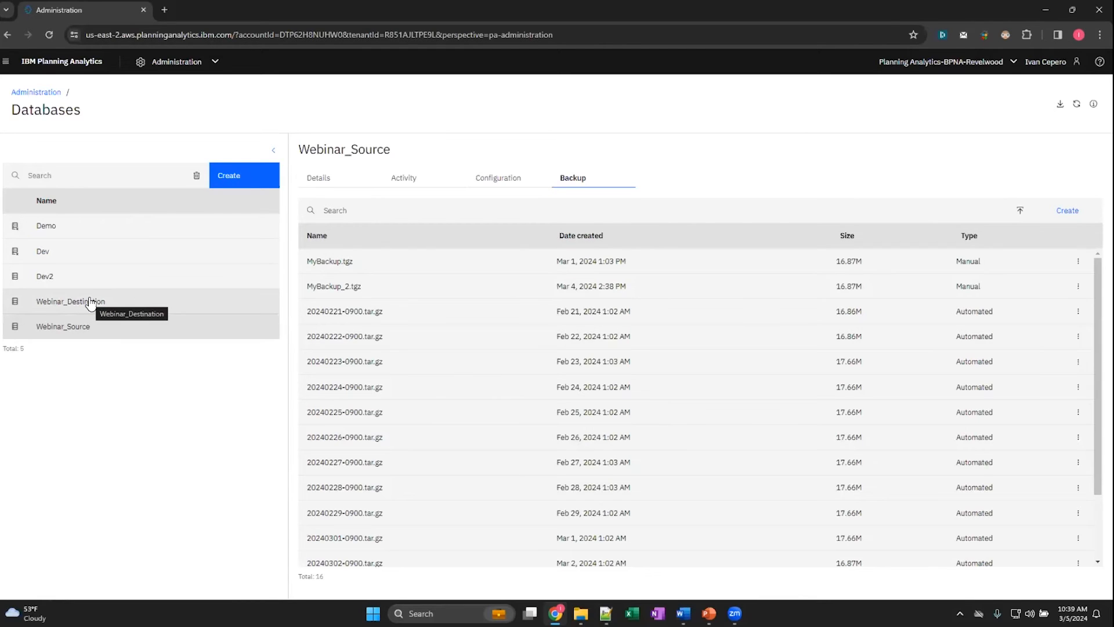
- Return to the Webinar_Source details and switch to the open Webinar Migration workbook
{"action": "left_click", "coordinate": [319, 182]}
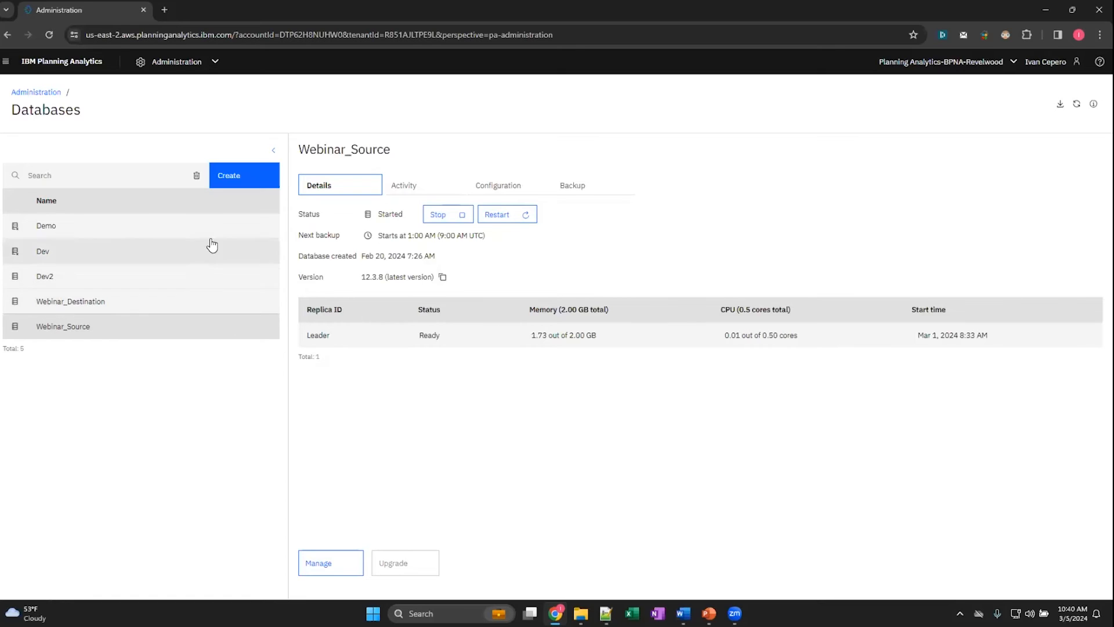
{"action": "left_click", "coordinate": [185, 67]}
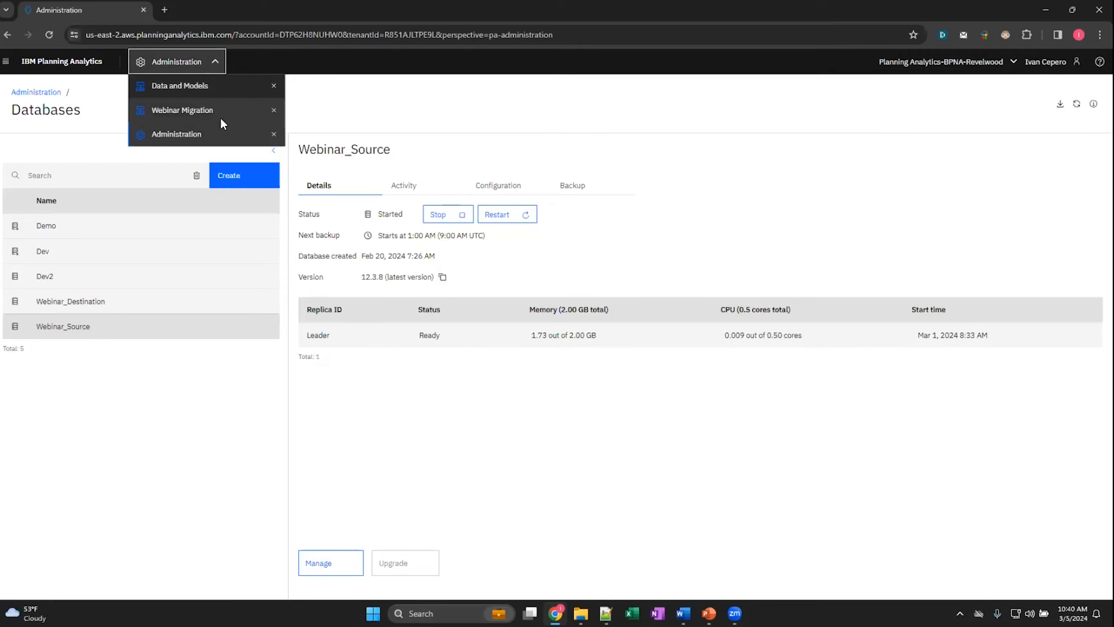
{"action": "left_click", "coordinate": [185, 113]}
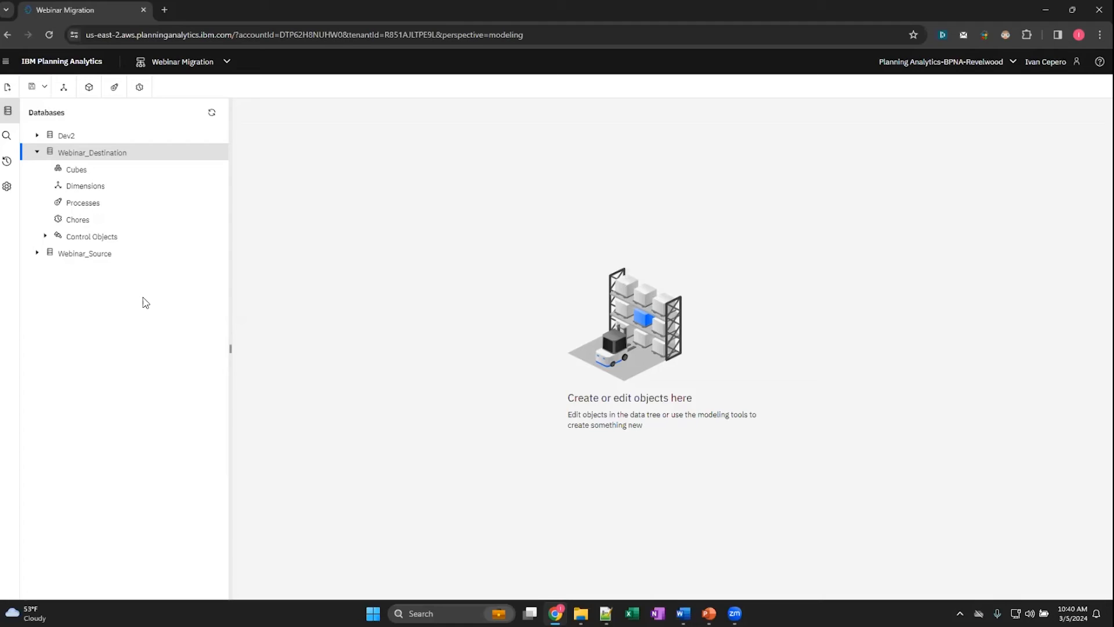
- Reset the remote repository connection of the Webinar_Source database in the data tree
{"action": "left_click", "coordinate": [102, 254]}
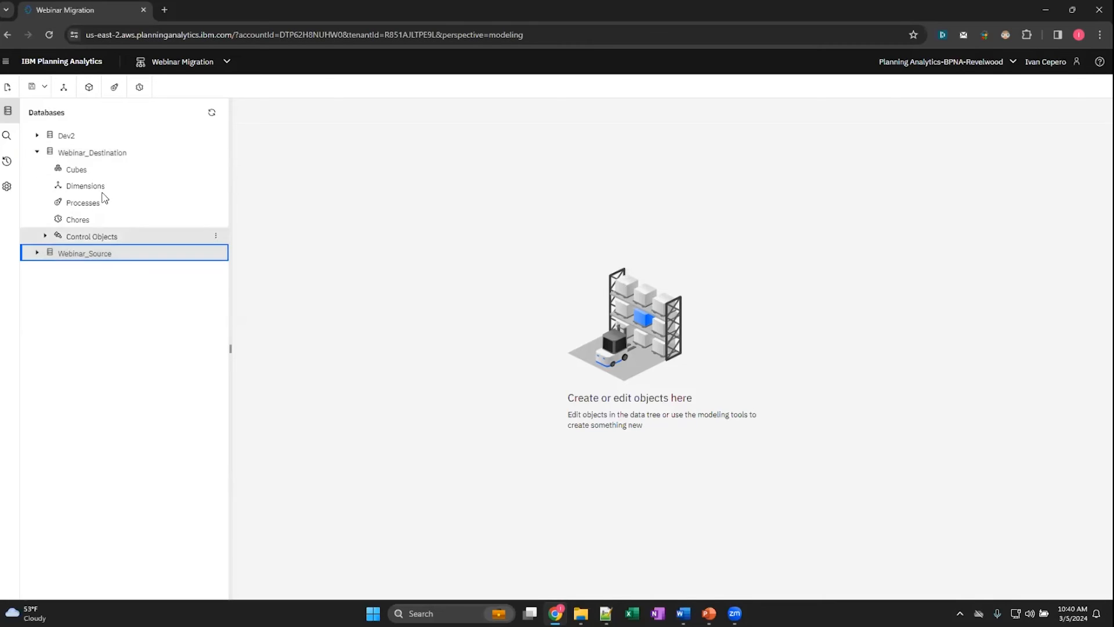
{"action": "left_click", "coordinate": [115, 152]}
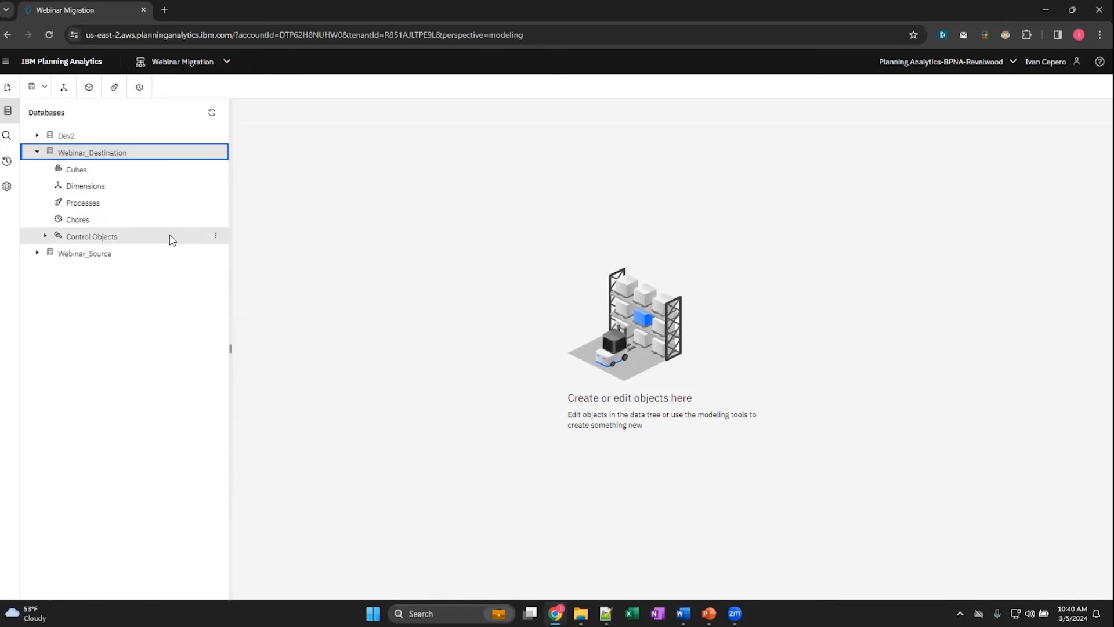
{"action": "left_click", "coordinate": [168, 255]}
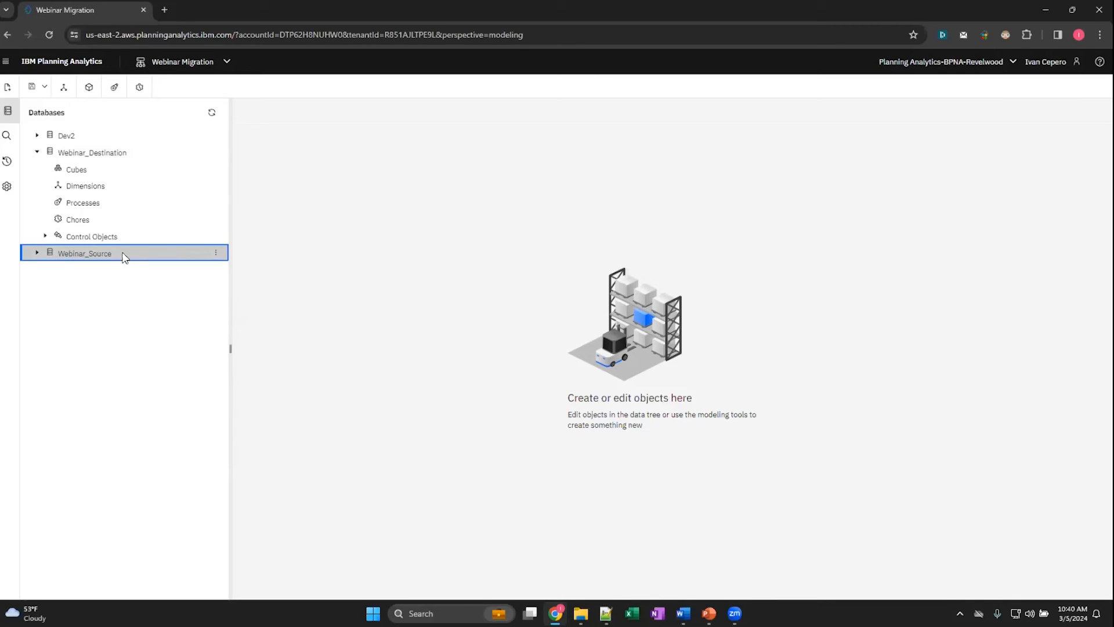
{"action": "left_click", "coordinate": [216, 255]}
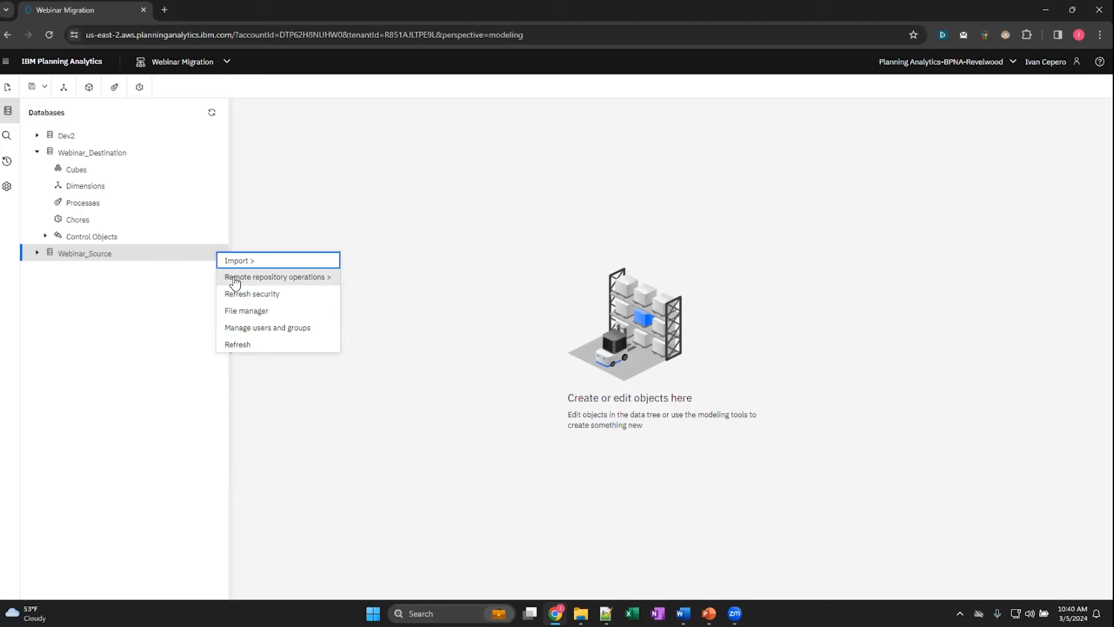
{"action": "left_click", "coordinate": [270, 278]}
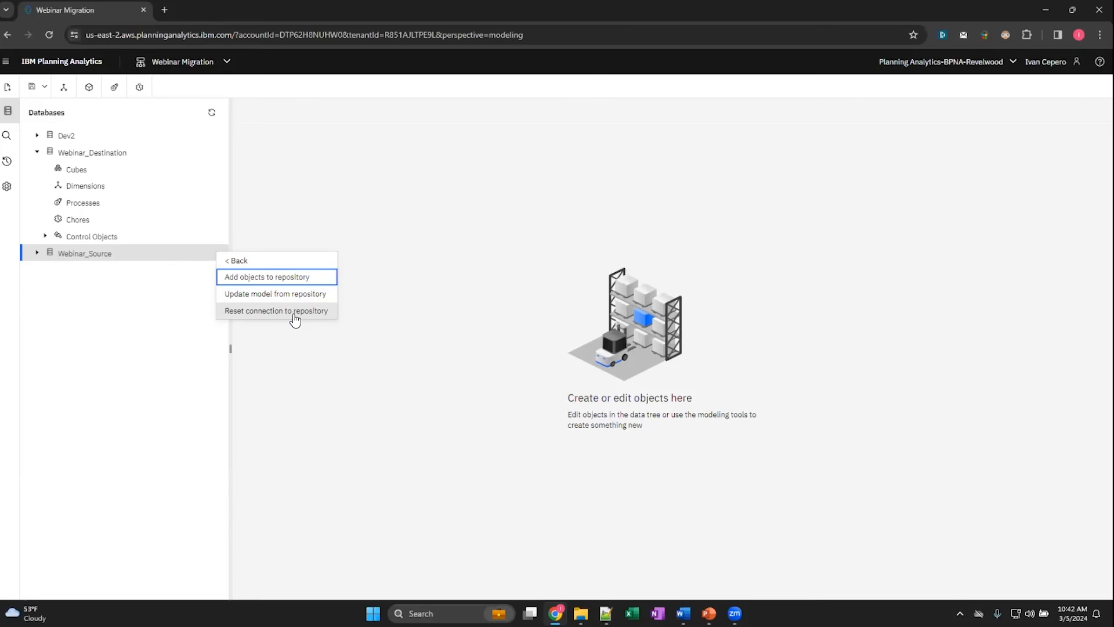
{"action": "left_click", "coordinate": [294, 313]}
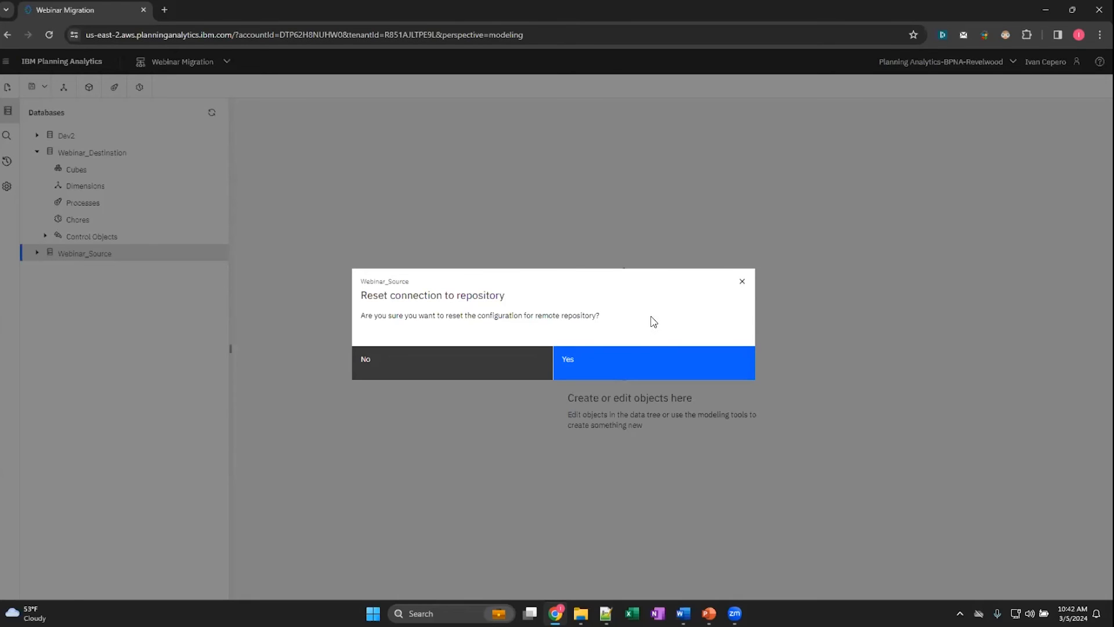
{"action": "left_click", "coordinate": [620, 368]}
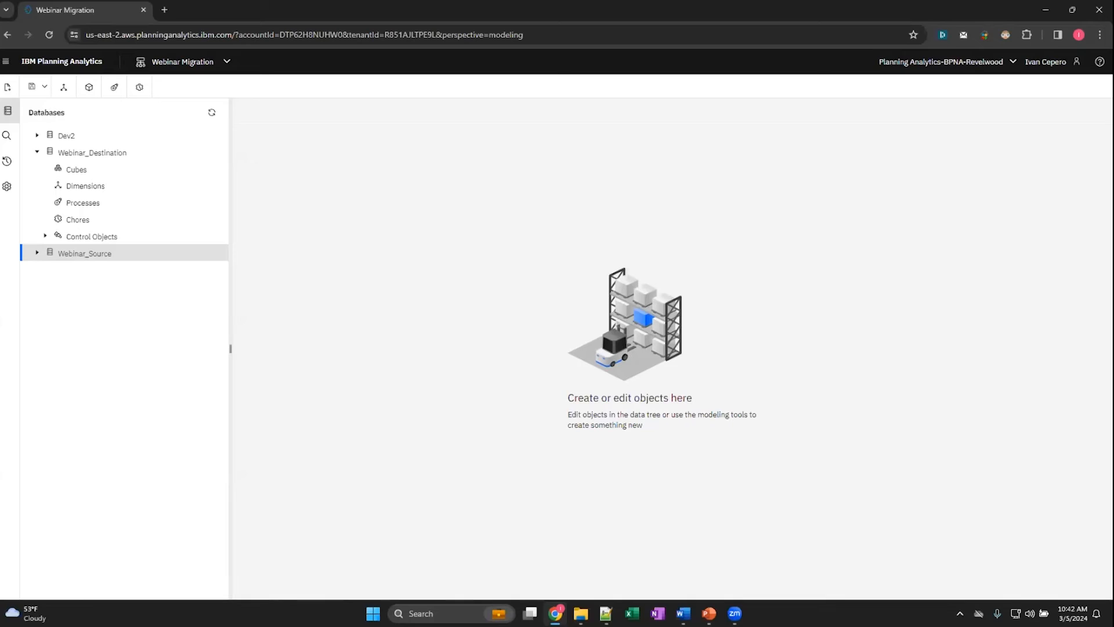
- Start adding Webinar_Source objects to a remote repository and enter the SSH URL of the Webinar.git repository
{"action": "mouse_move", "coordinate": [210, 258]}
{"action": "left_click", "coordinate": [216, 254]}
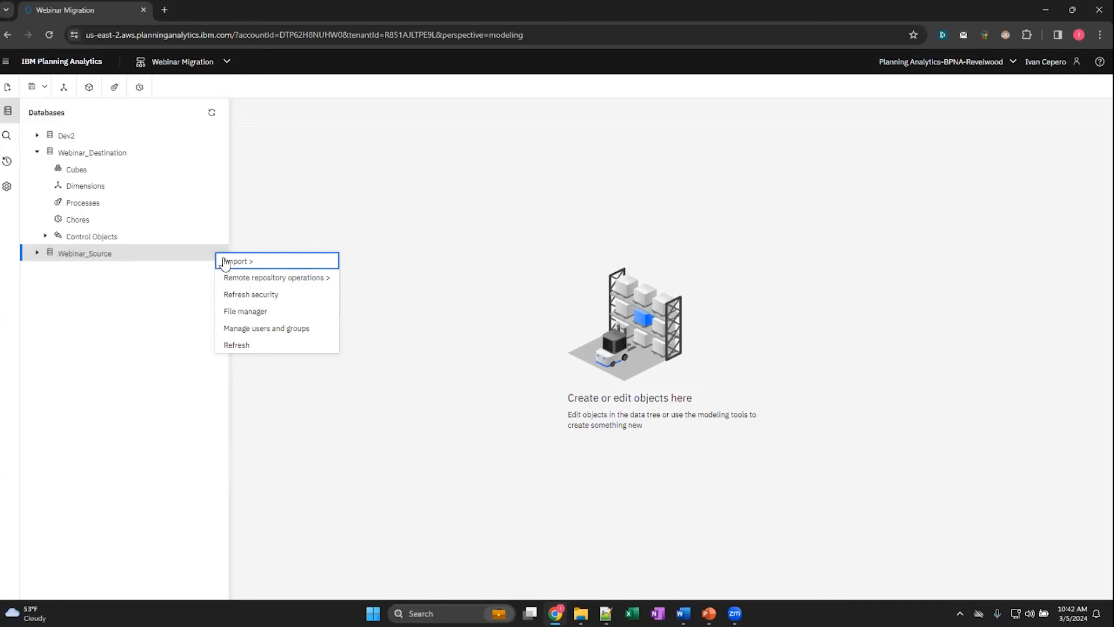
{"action": "left_click", "coordinate": [253, 278]}
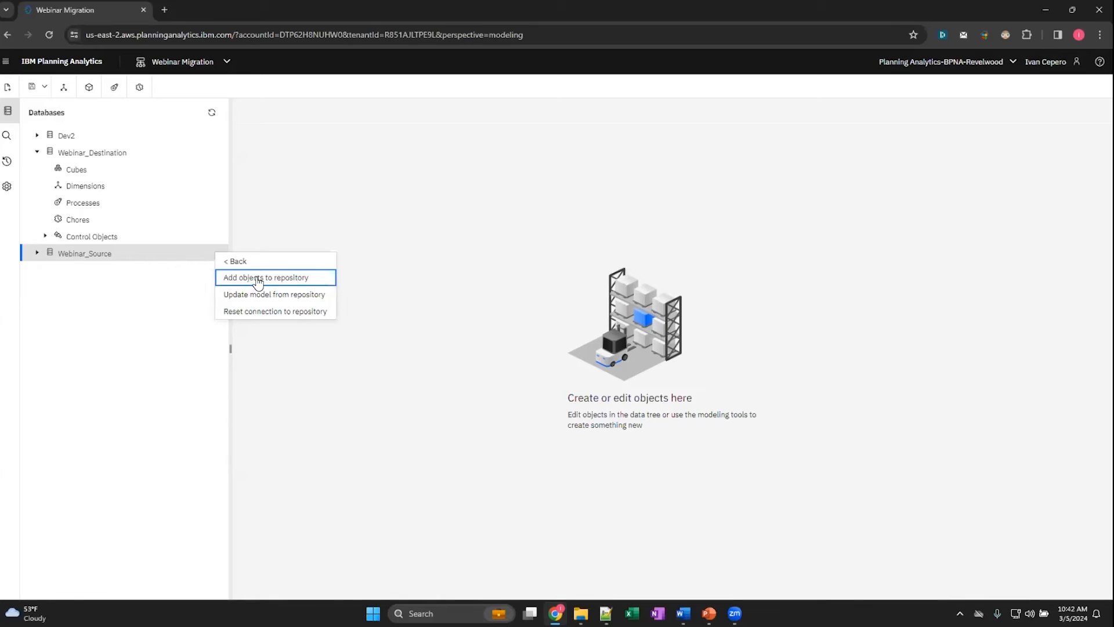
{"action": "left_click", "coordinate": [259, 283]}
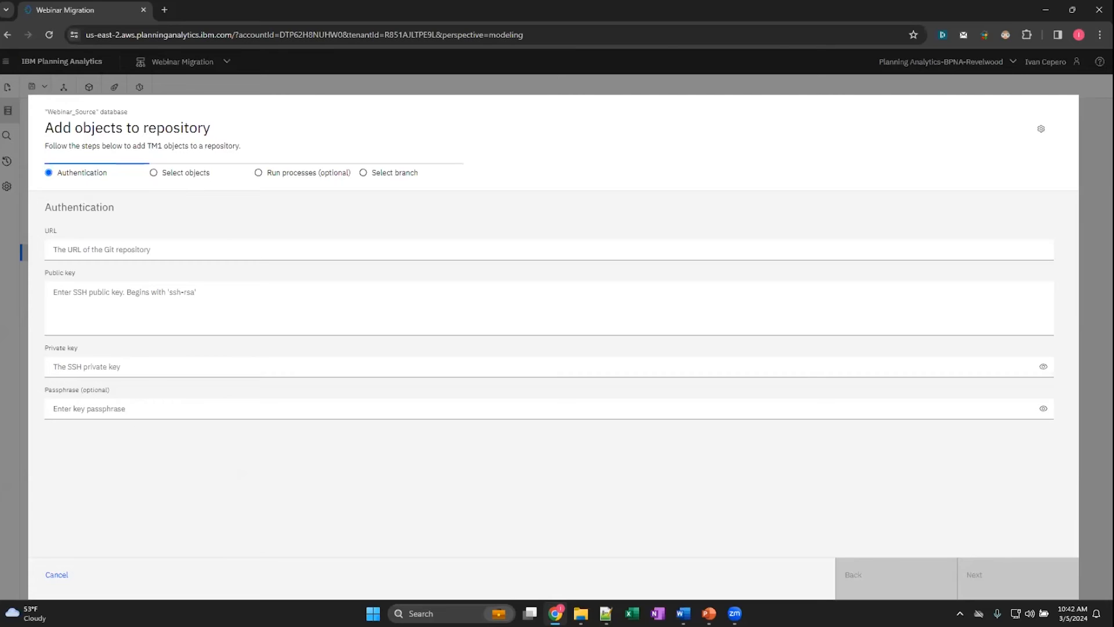
{"action": "key", "text": "alt+Tab"}
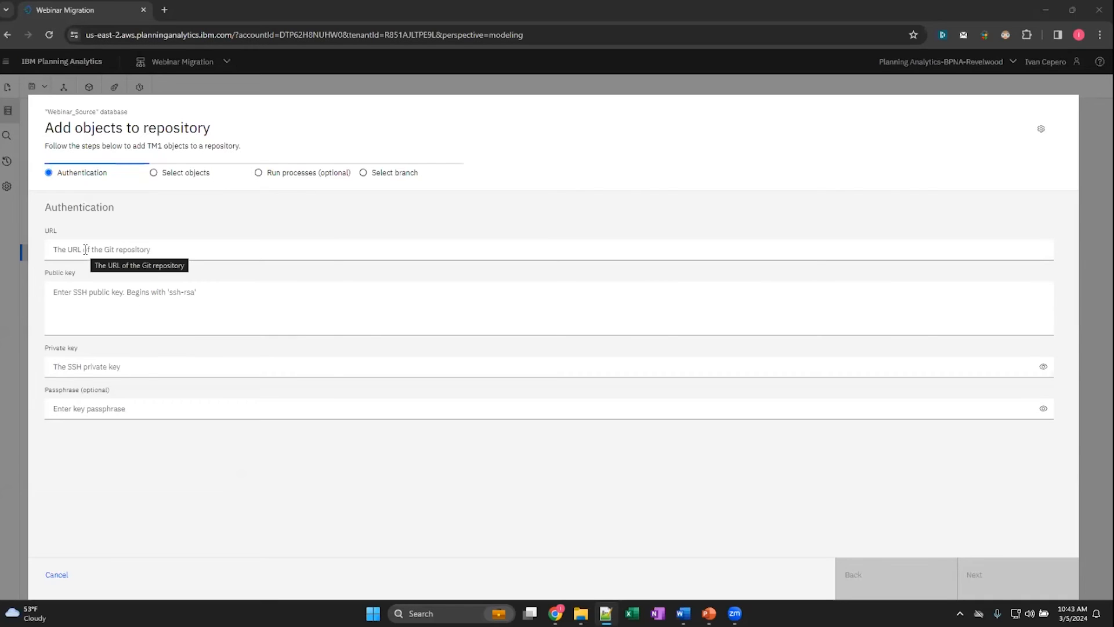
{"action": "left_click", "coordinate": [85, 249]}
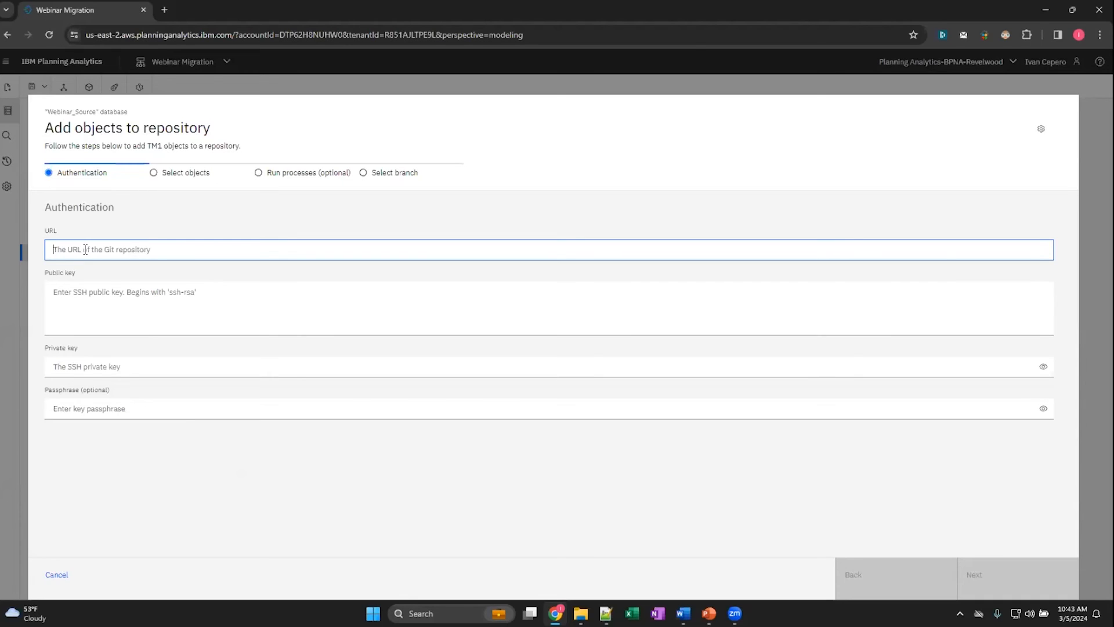
{"action": "key", "text": "ctrl+v"}
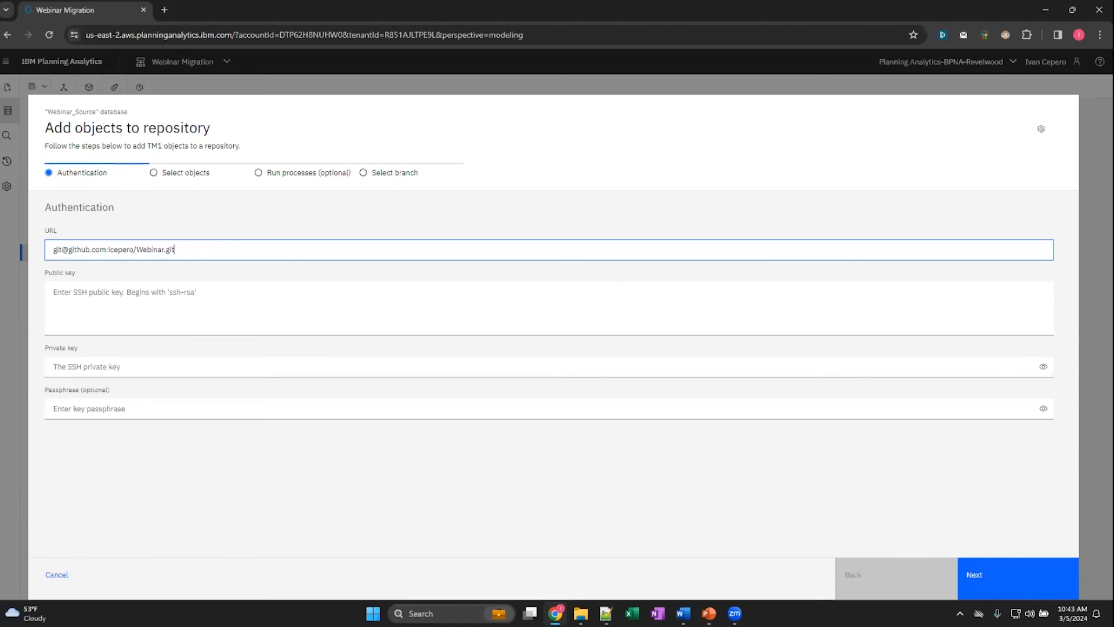
- Paste the SSH public key and private key for the repository, and continue to the object selection
{"action": "key", "text": "alt+Tab"}
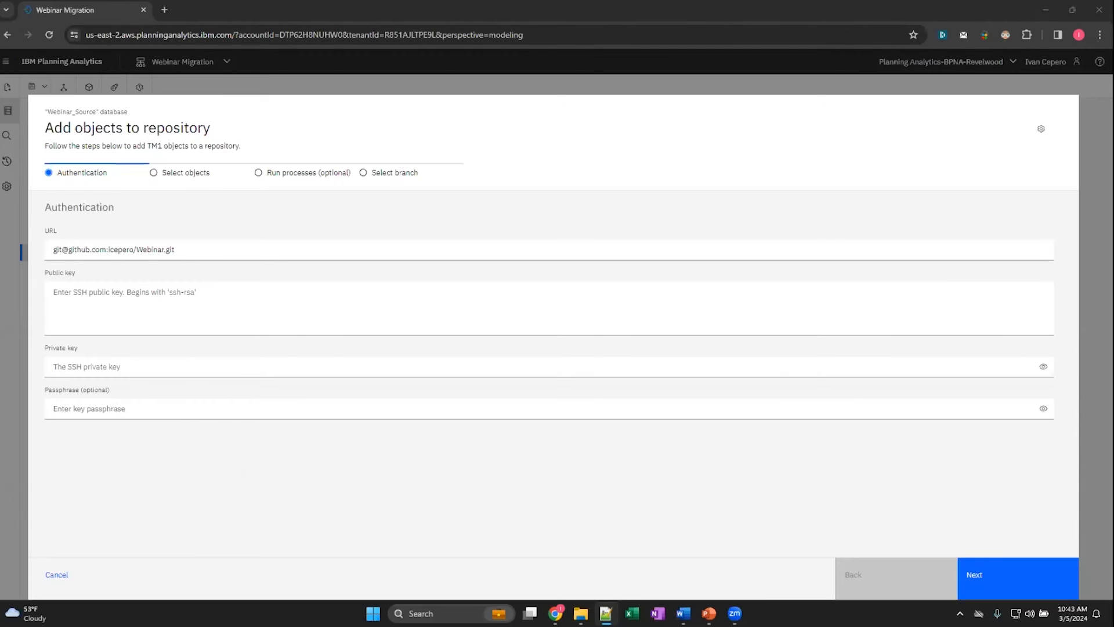
{"action": "left_click", "coordinate": [68, 290]}
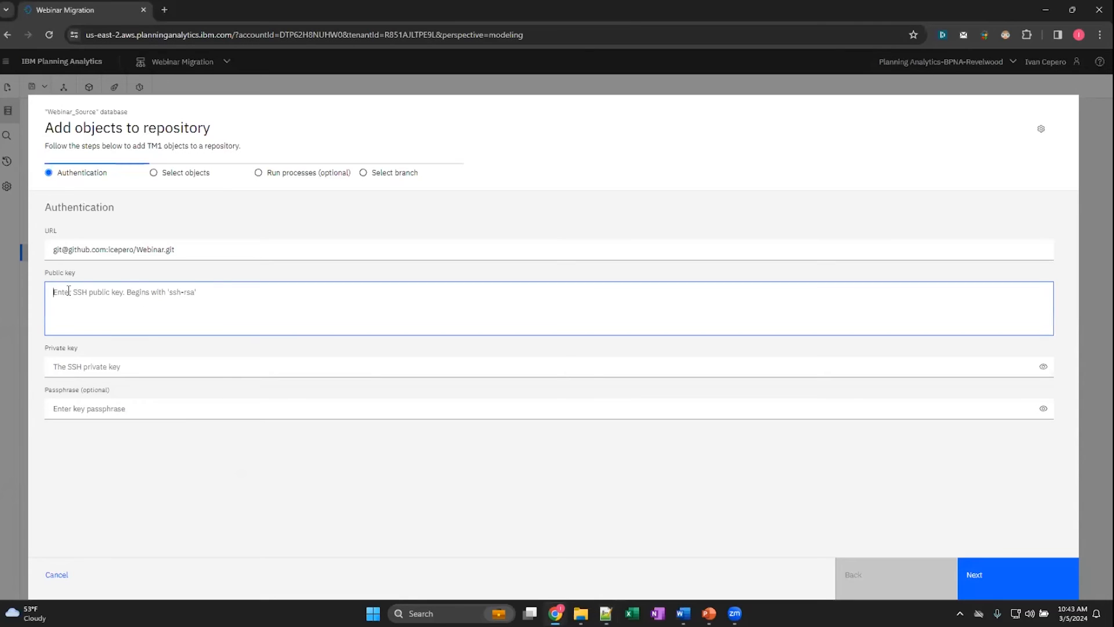
{"action": "key", "text": "ctrl+v"}
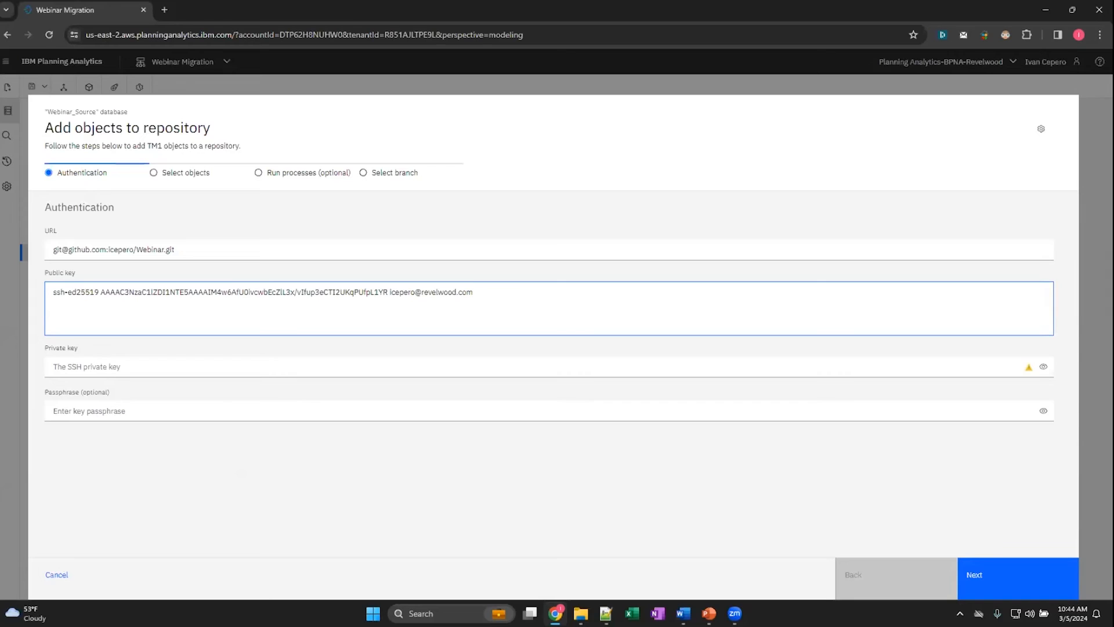
{"action": "key", "text": "alt+Tab"}
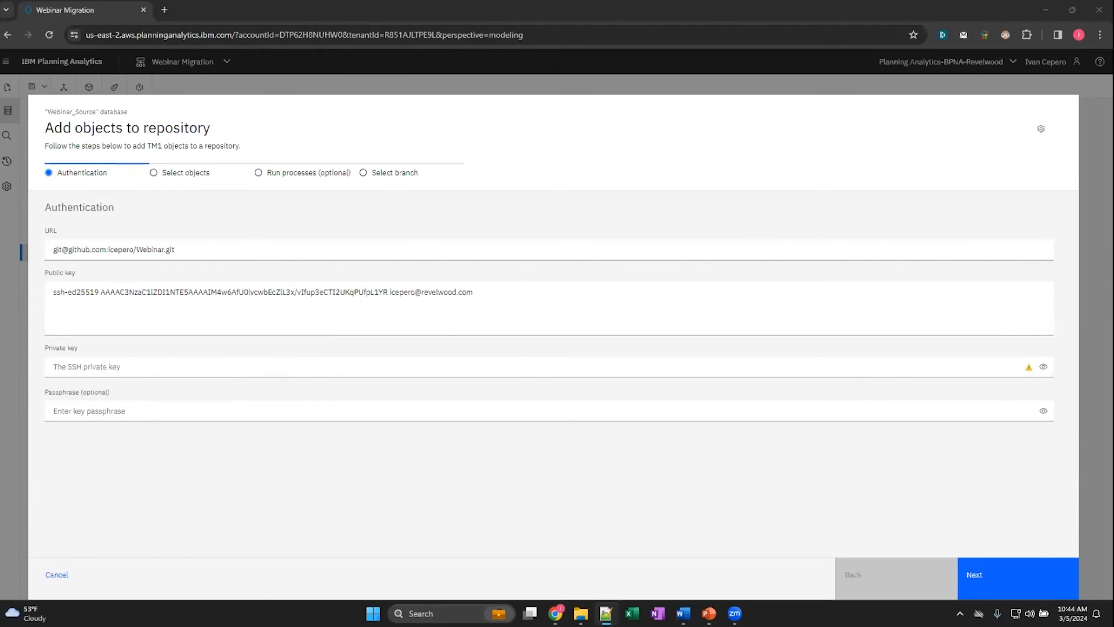
{"action": "left_click", "coordinate": [84, 366]}
{"action": "key", "text": "ctrl+v"}
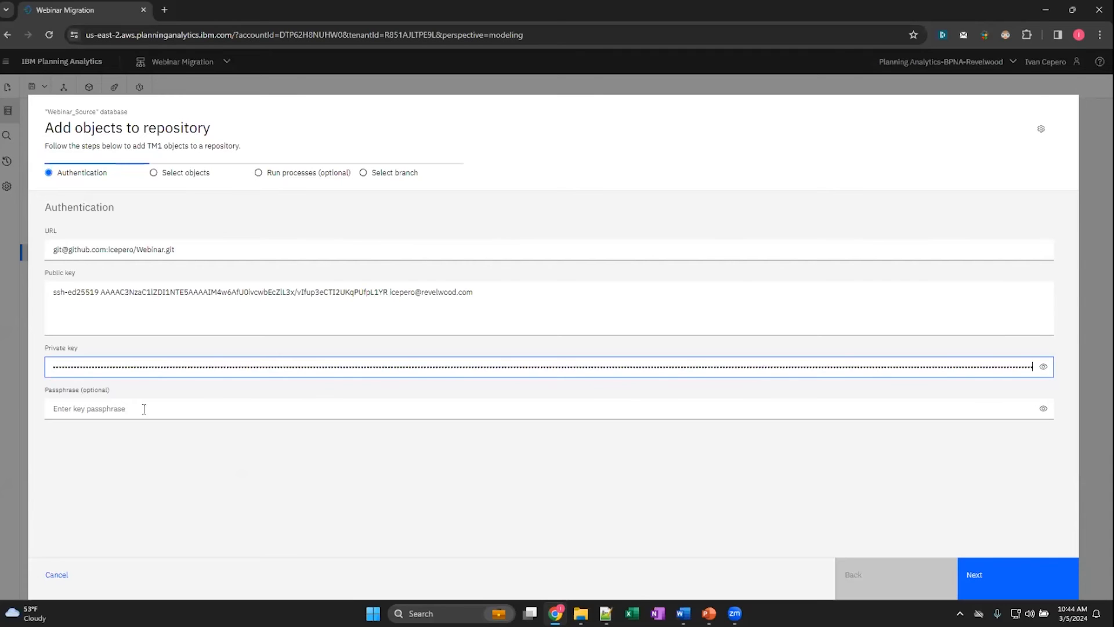
{"action": "left_click", "coordinate": [992, 580]}
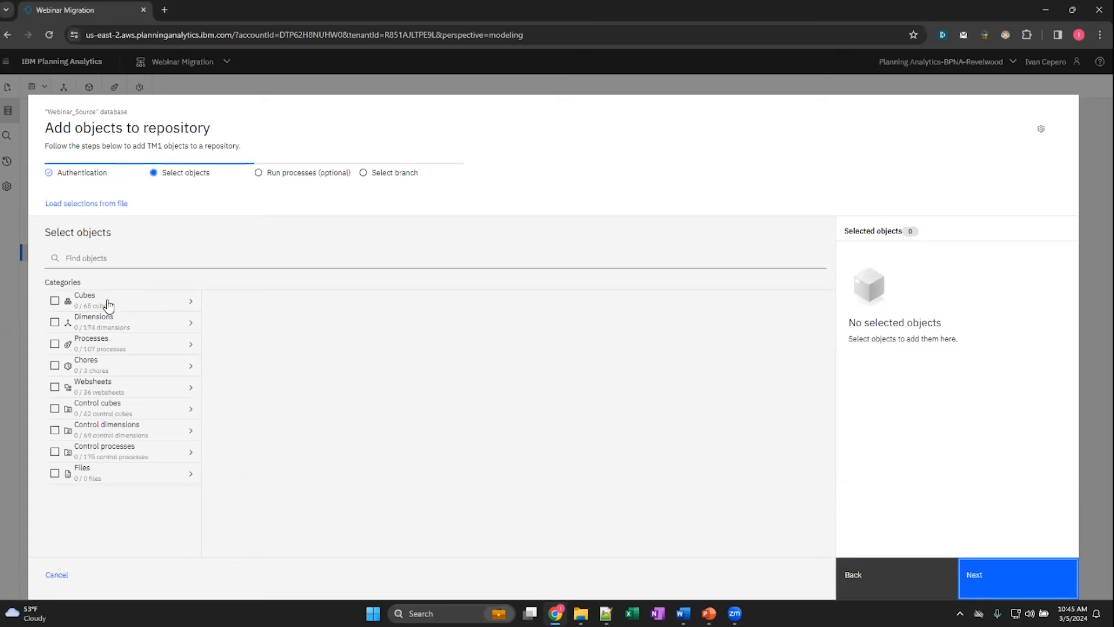
- Select the bpmFinance cube with its dependent dimensions and view the settings for selecting and unselecting dependencies
{"action": "left_click", "coordinate": [130, 306]}
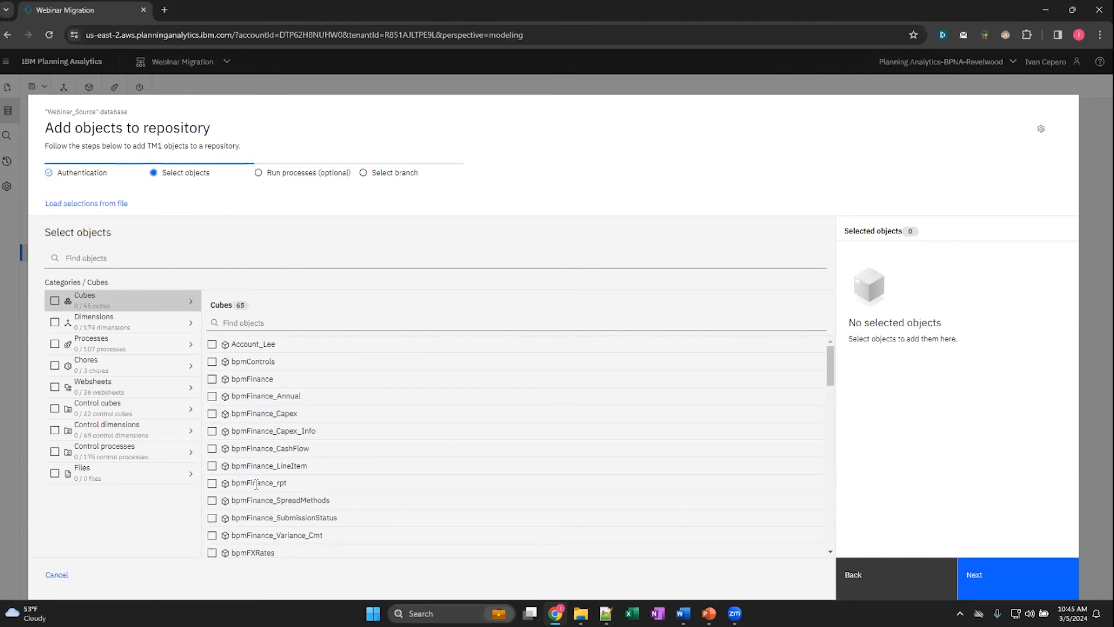
{"action": "left_click", "coordinate": [212, 379]}
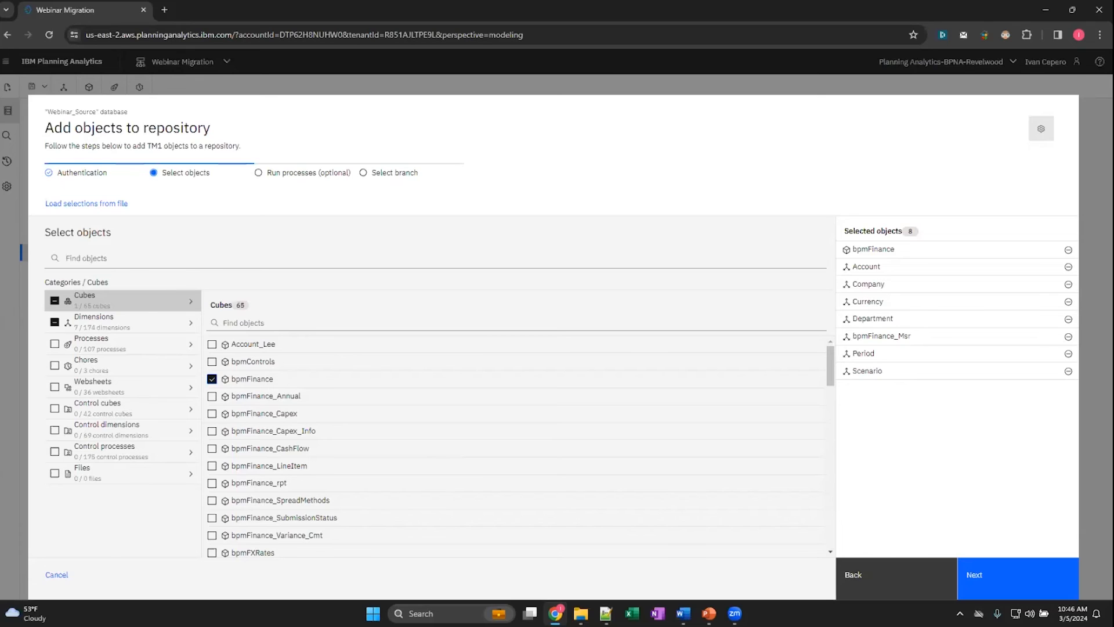
{"action": "left_click", "coordinate": [1042, 129]}
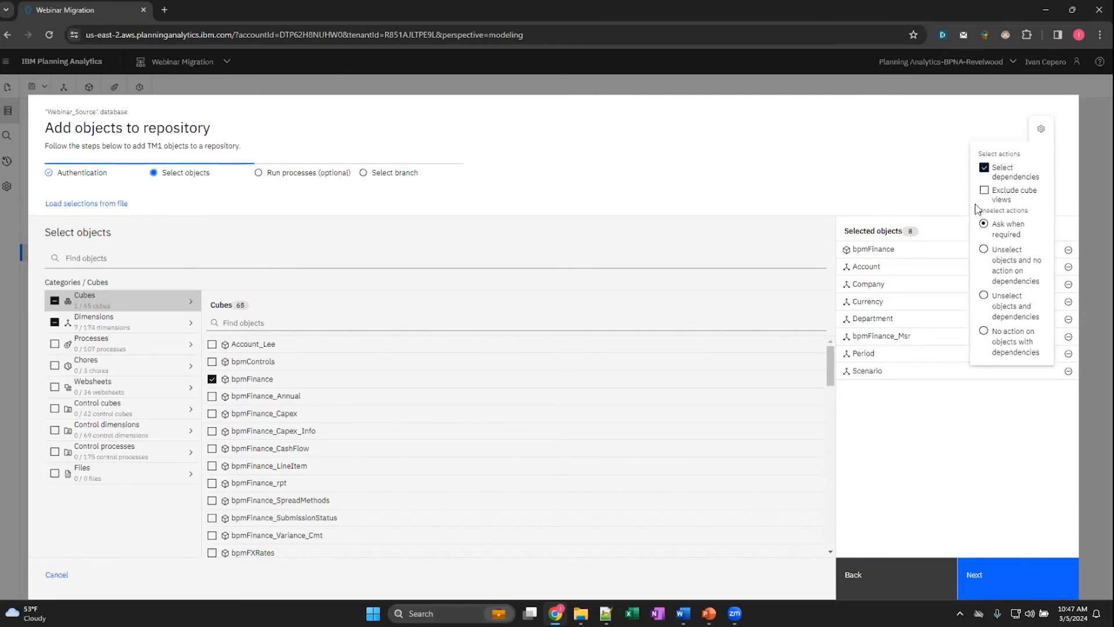
{"action": "left_click", "coordinate": [944, 143]}
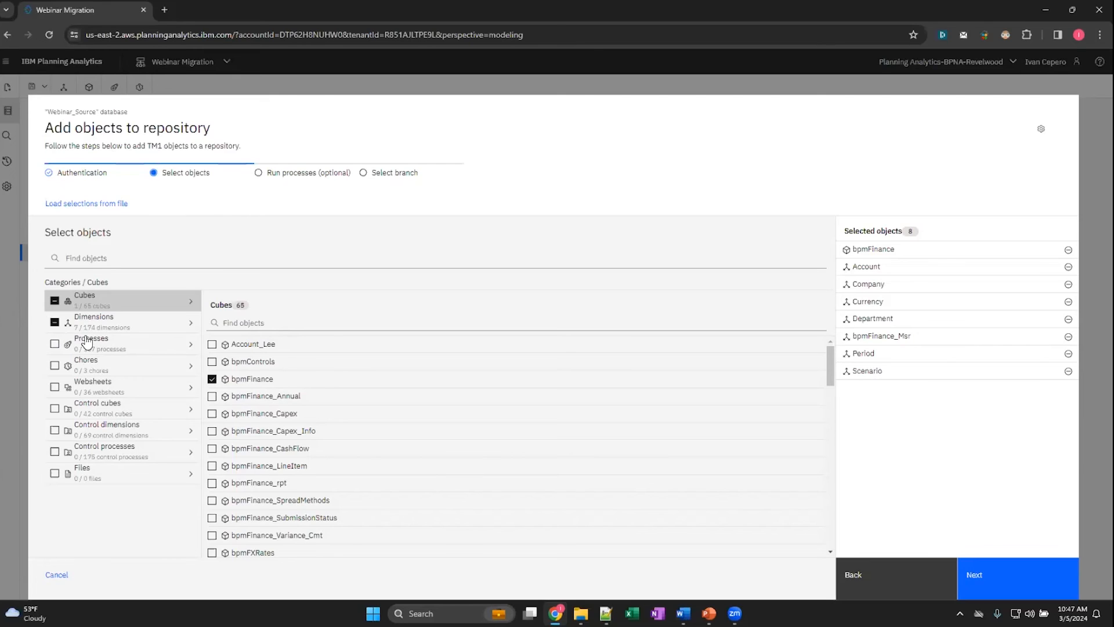
- Select all dimensions, then clear them together with the cube that contains them
{"action": "left_click", "coordinate": [54, 324]}
{"action": "left_click", "coordinate": [55, 324]}
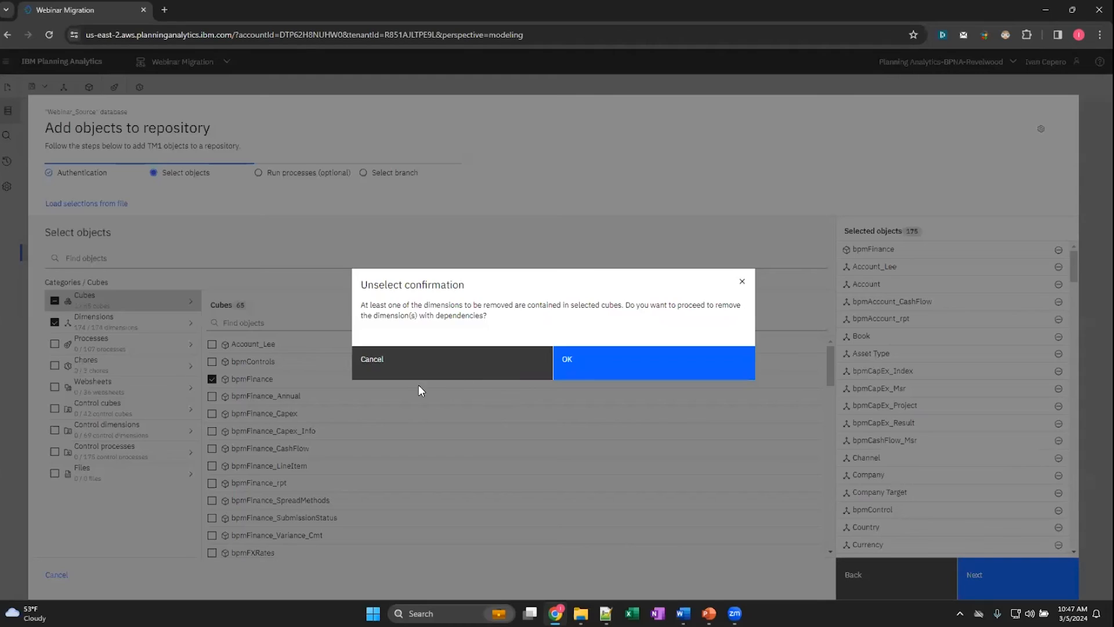
{"action": "left_click", "coordinate": [589, 366]}
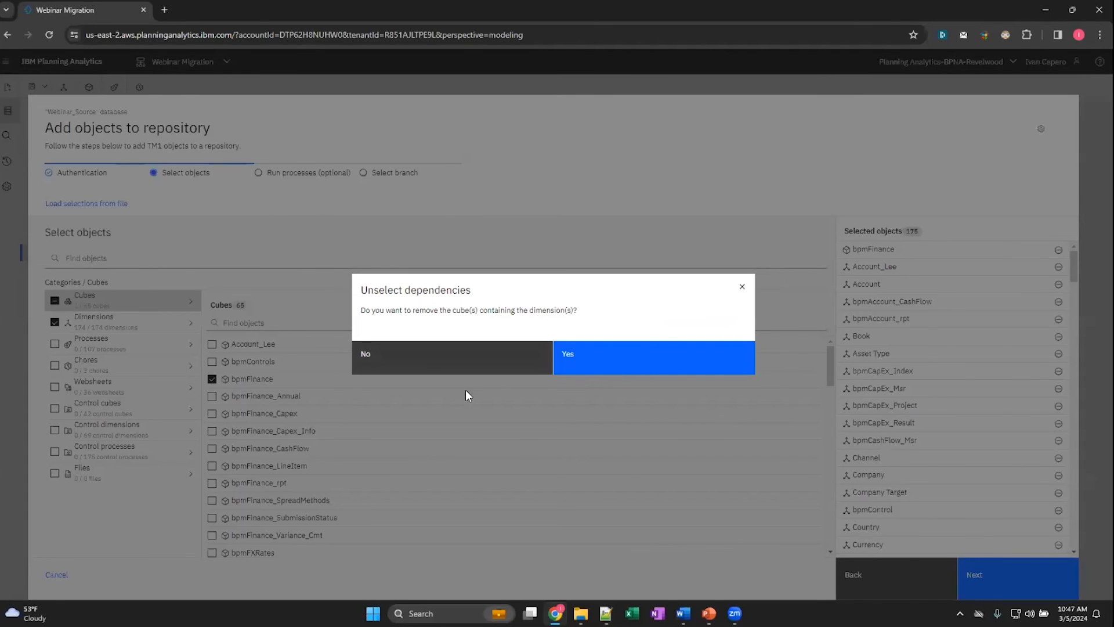
{"action": "left_click", "coordinate": [594, 355]}
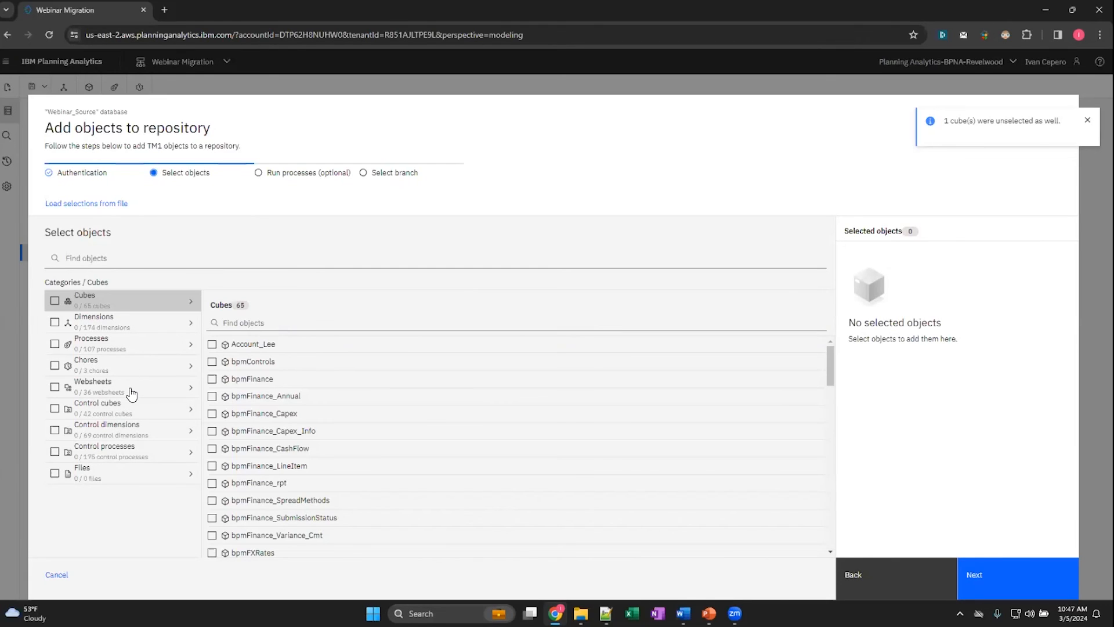
- Select the ADMIN processes Clear a Cube, Copy Scenario, Delete Client and Group, Export Dimension - Generic and Refresh MDX Hierarchy, and continue
{"action": "left_click", "coordinate": [137, 350]}
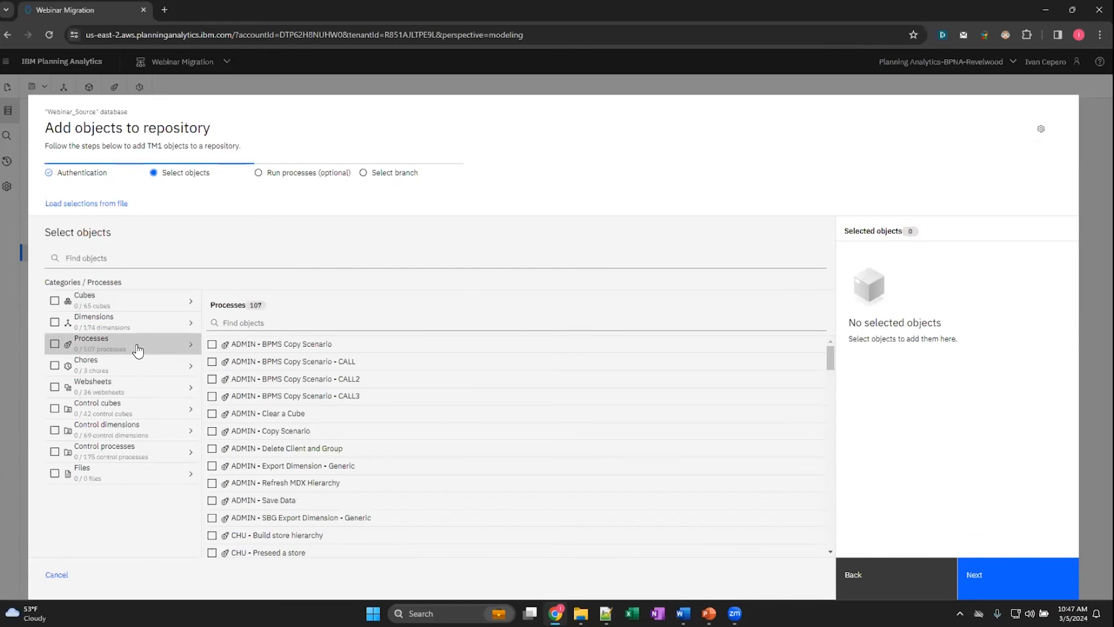
{"action": "left_click", "coordinate": [212, 413]}
{"action": "left_click", "coordinate": [212, 431]}
{"action": "left_click", "coordinate": [212, 448]}
{"action": "left_click", "coordinate": [212, 466]}
{"action": "left_click", "coordinate": [212, 488]}
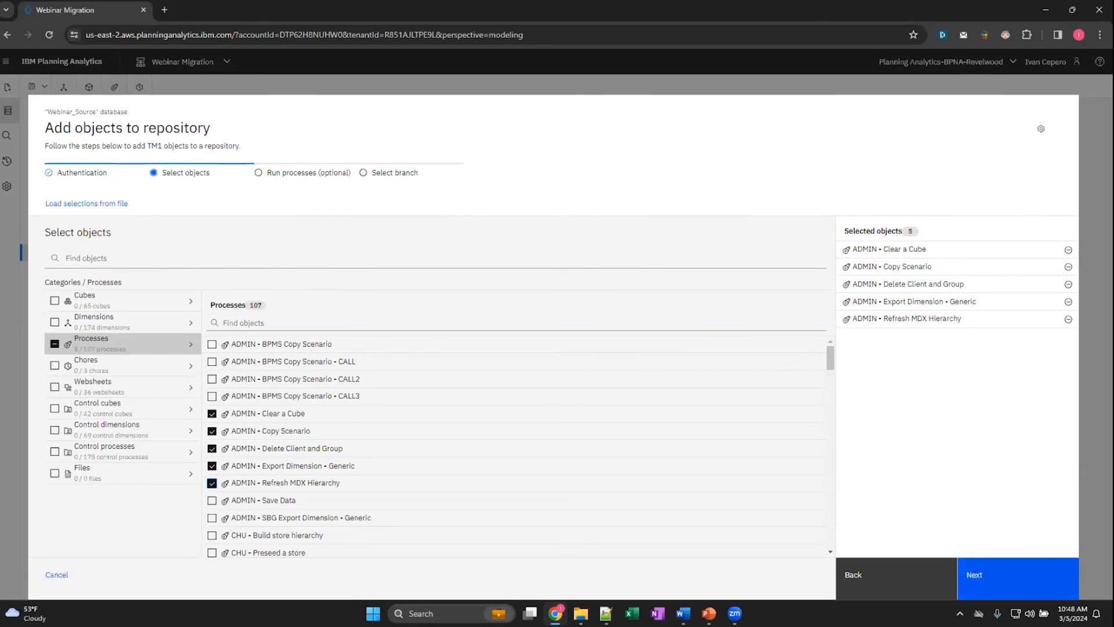
{"action": "left_click", "coordinate": [987, 574]}
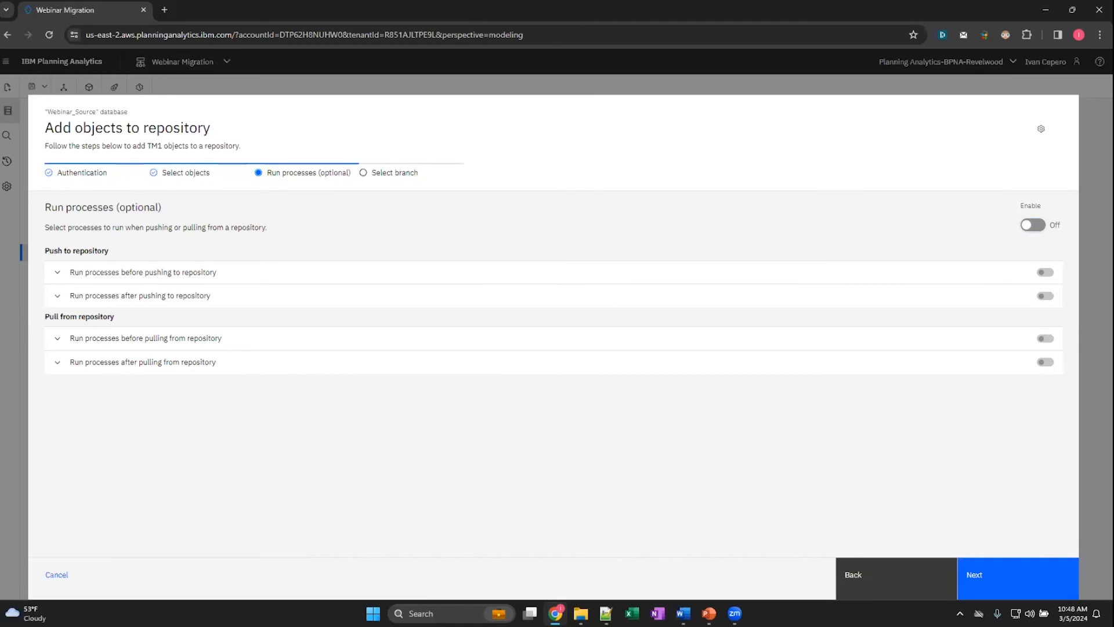
- Try enabling the optional process runs for pushing and pulling, disable them again, and continue to the branch selection
{"action": "left_click", "coordinate": [1033, 225]}
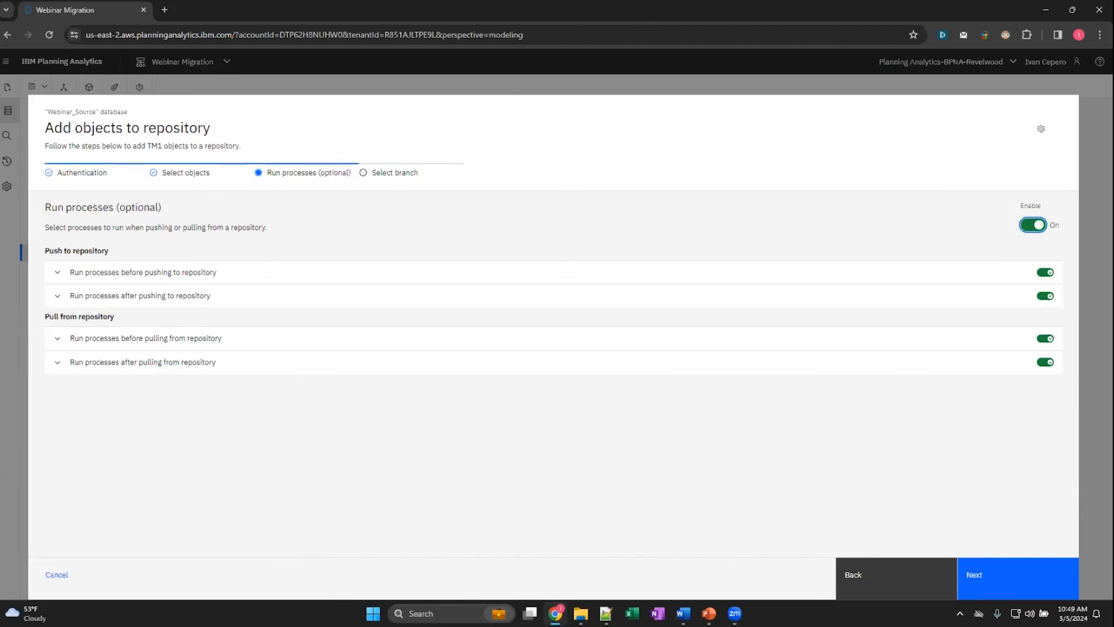
{"action": "left_click", "coordinate": [1033, 225]}
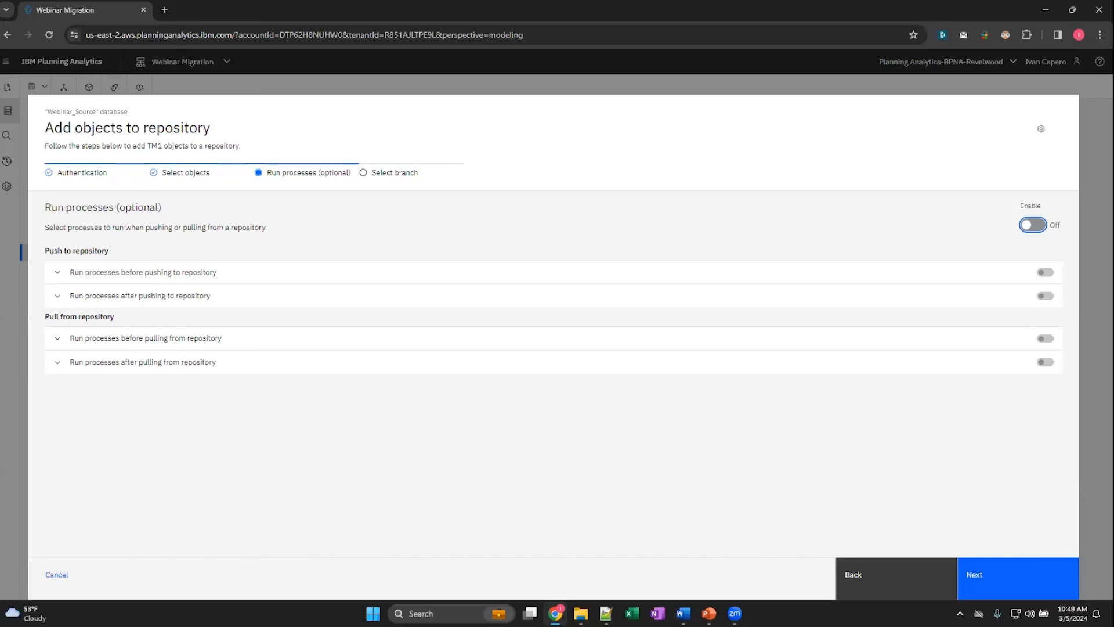
{"action": "left_click", "coordinate": [986, 574]}
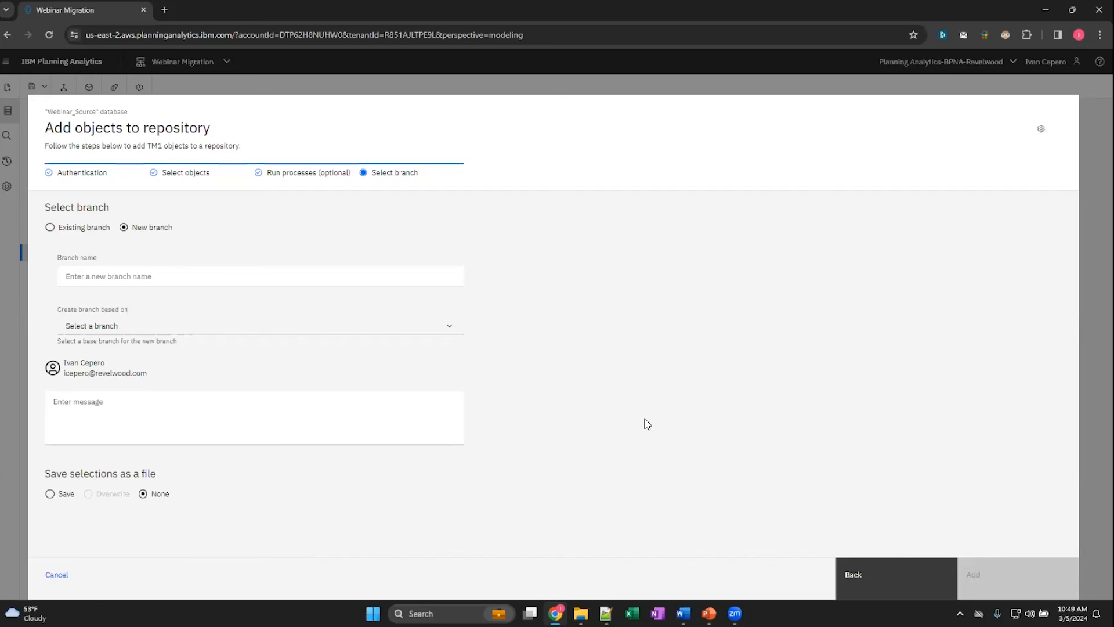
- Fill in a first name as the new branch name, view the available base branches, and enter the commit message "test"
{"action": "left_click", "coordinate": [88, 274]}
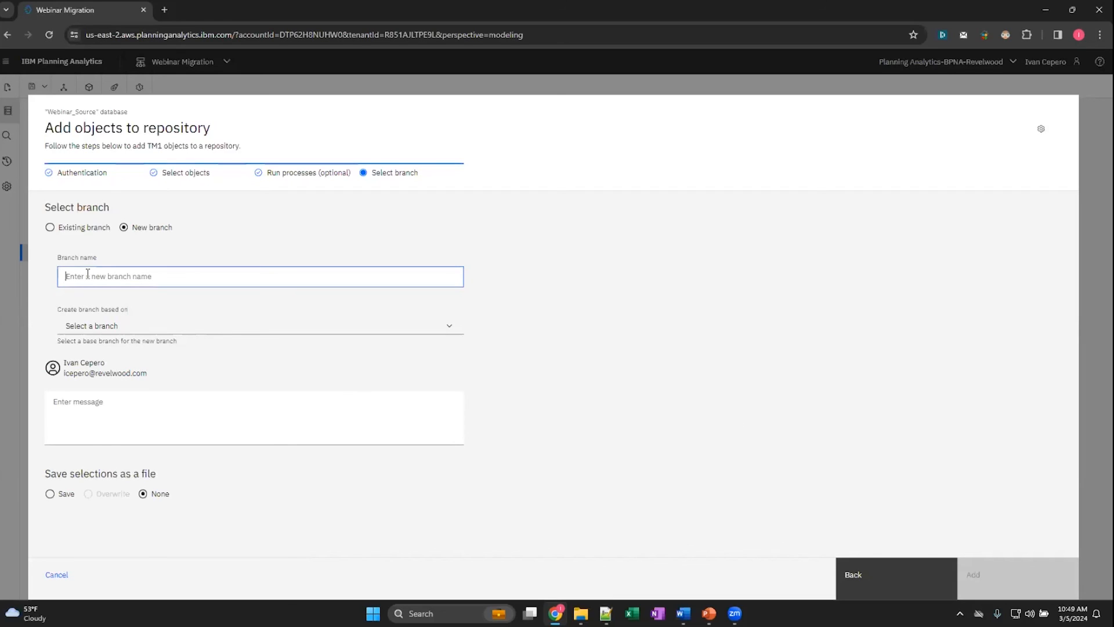
{"action": "type", "text": "Ivan"}
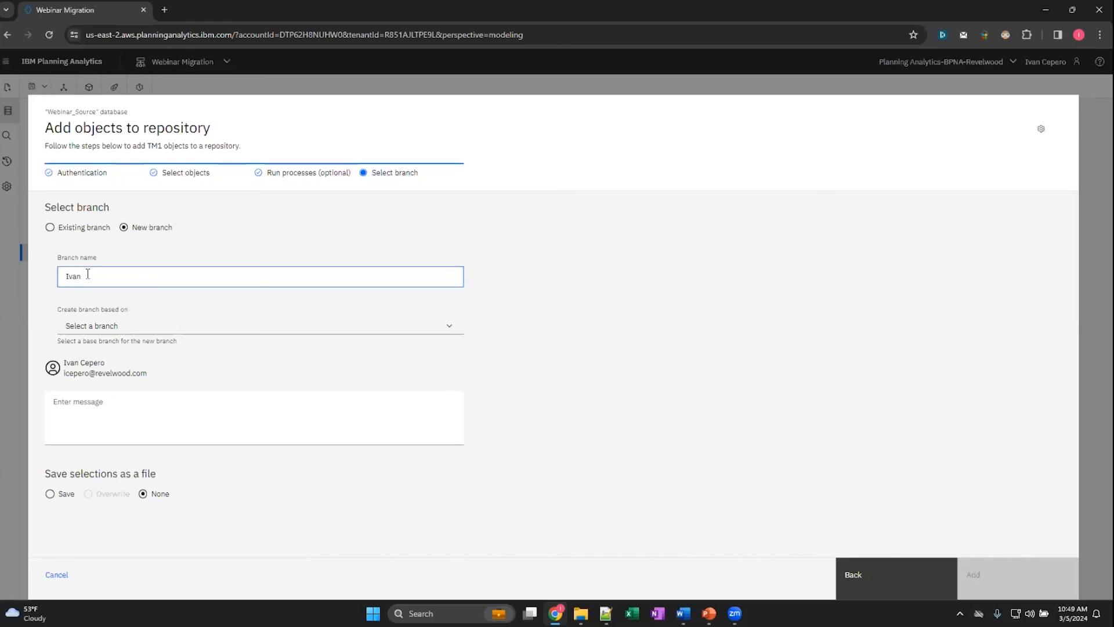
{"action": "left_click", "coordinate": [134, 333]}
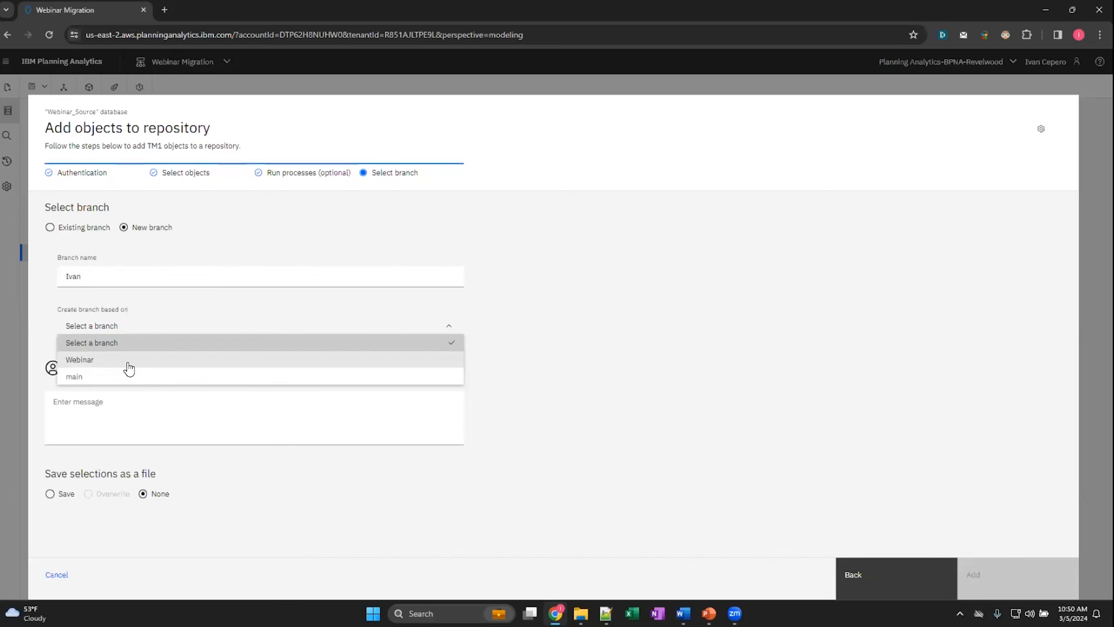
{"action": "left_click", "coordinate": [130, 417]}
{"action": "type", "text": "test"}
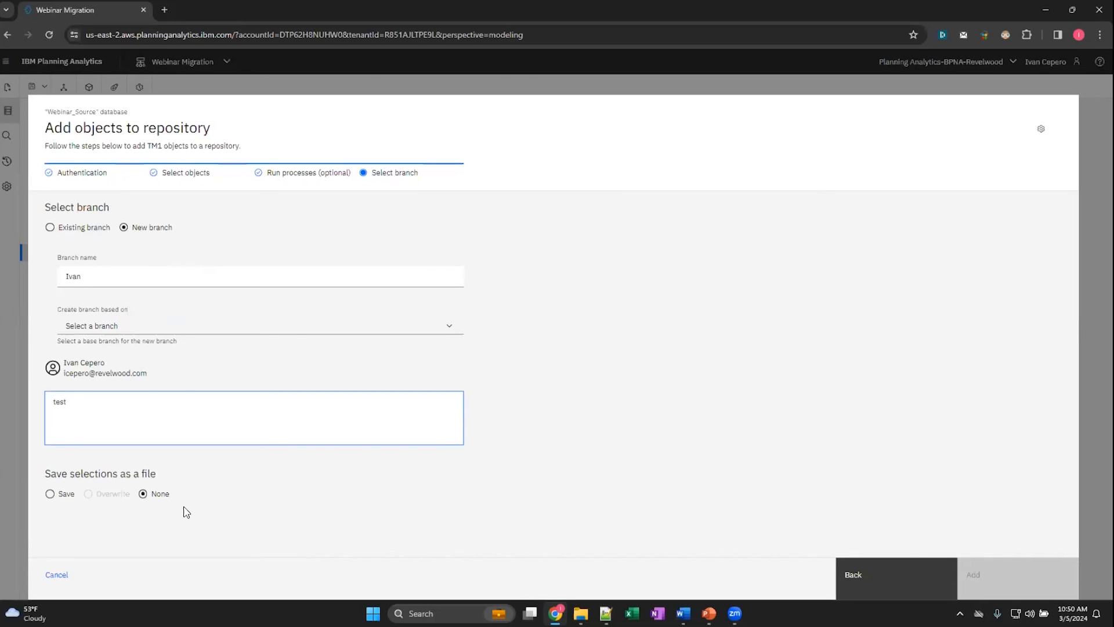
- Add the selected processes to the existing Webinar branch with the commit message "webinar push"
{"action": "left_click", "coordinate": [50, 227]}
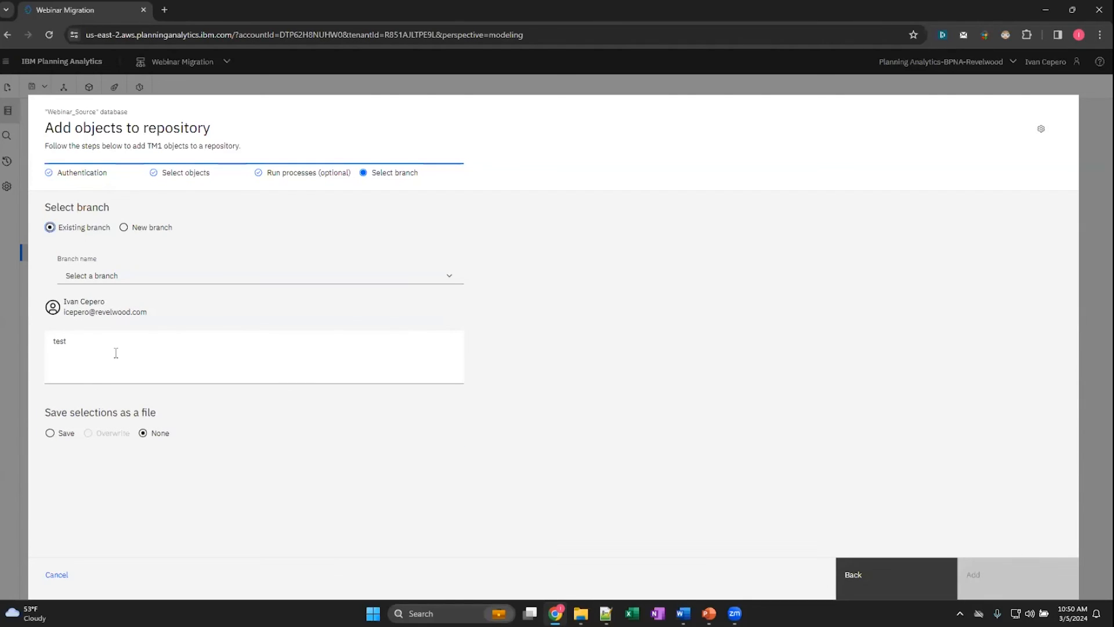
{"action": "left_click", "coordinate": [123, 281]}
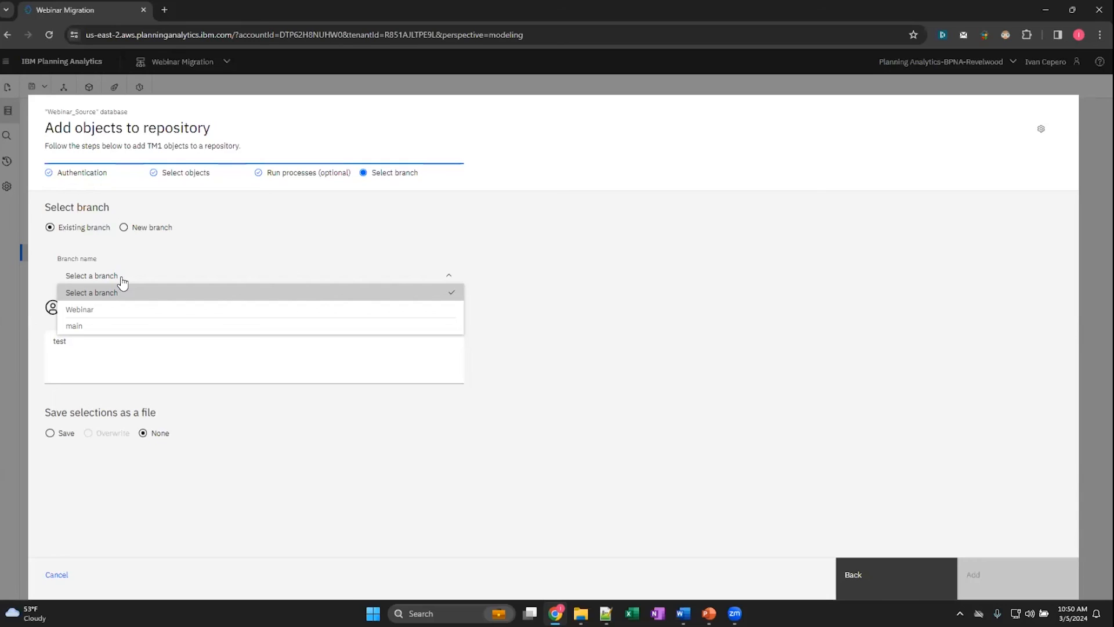
{"action": "left_click", "coordinate": [99, 311]}
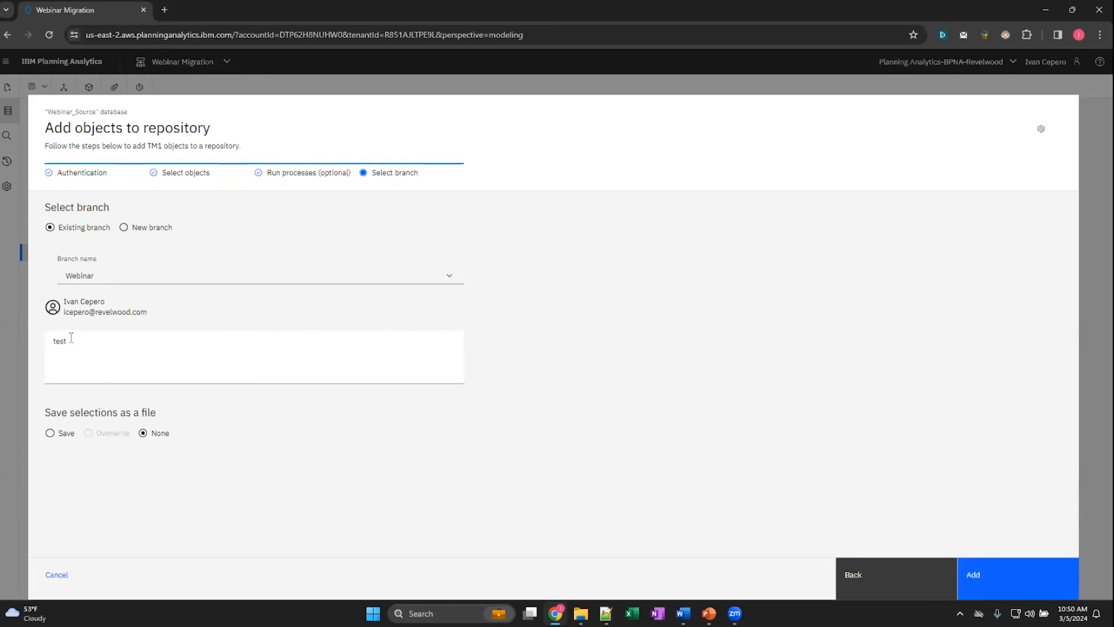
{"action": "double_click", "coordinate": [69, 341]}
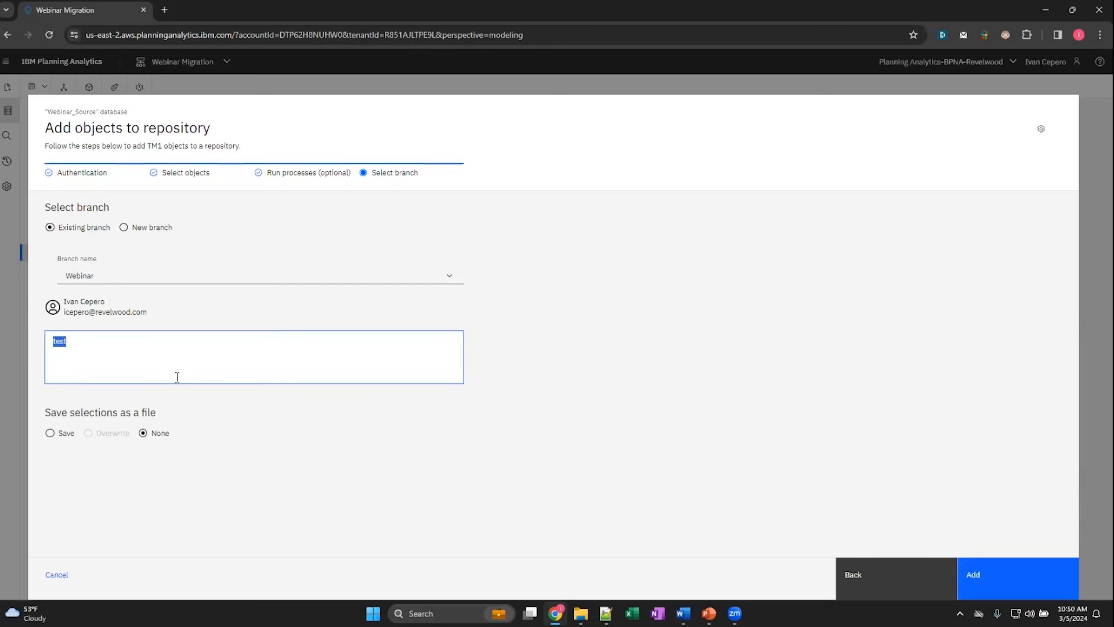
{"action": "type", "text": "webinar push"}
{"action": "left_click", "coordinate": [992, 579]}
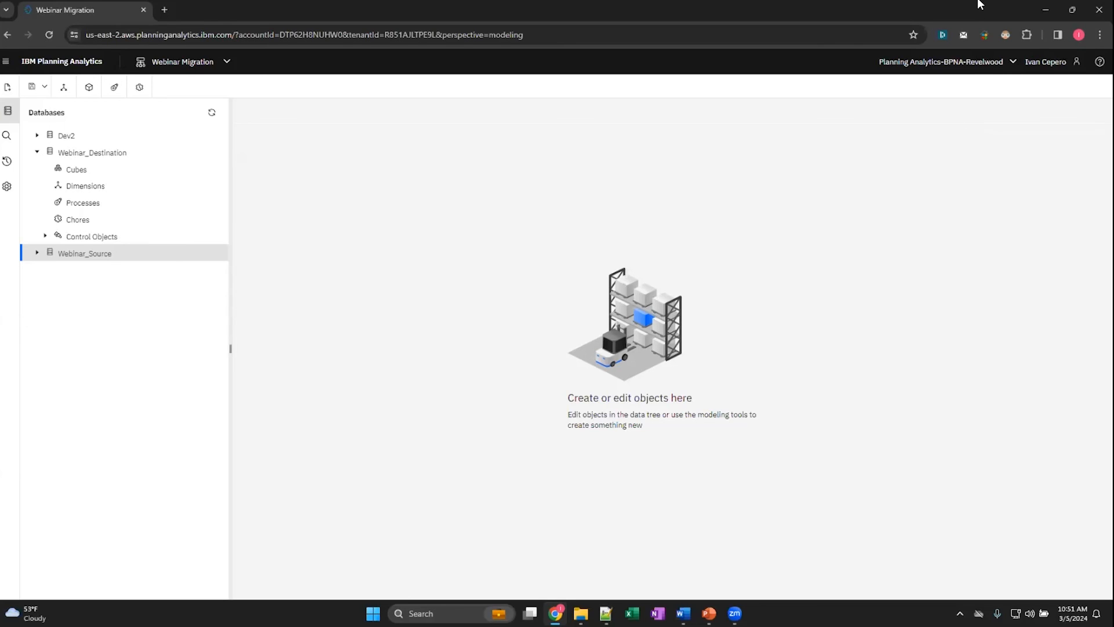
- Reset the Webinar_Destination database's connection to its remote Git repository and confirm the reset
{"action": "left_click", "coordinate": [126, 155]}
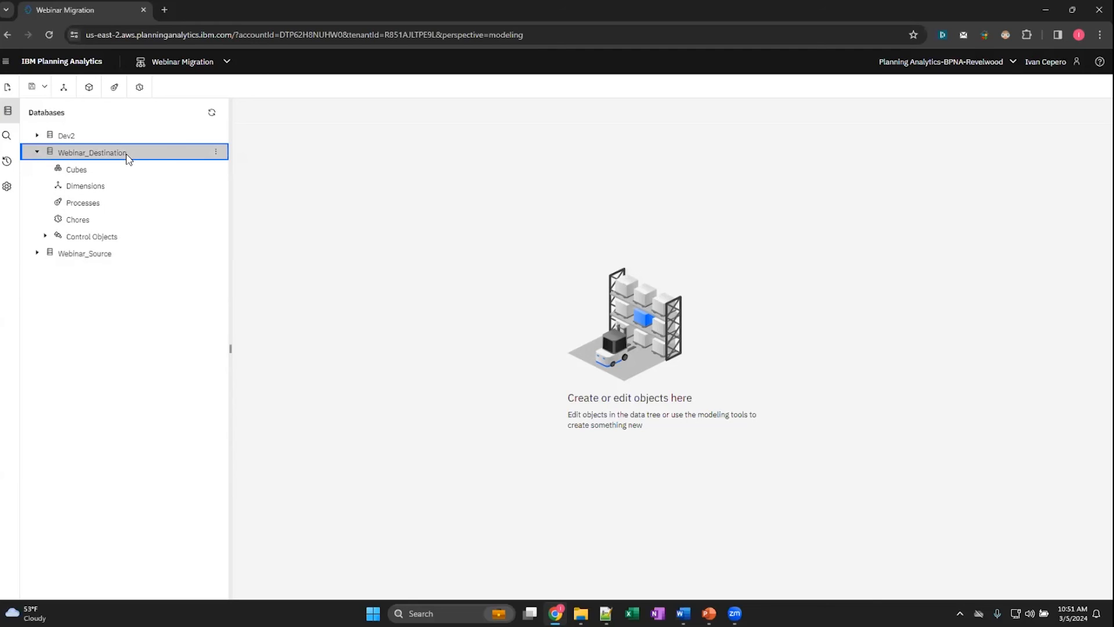
{"action": "left_click", "coordinate": [216, 152]}
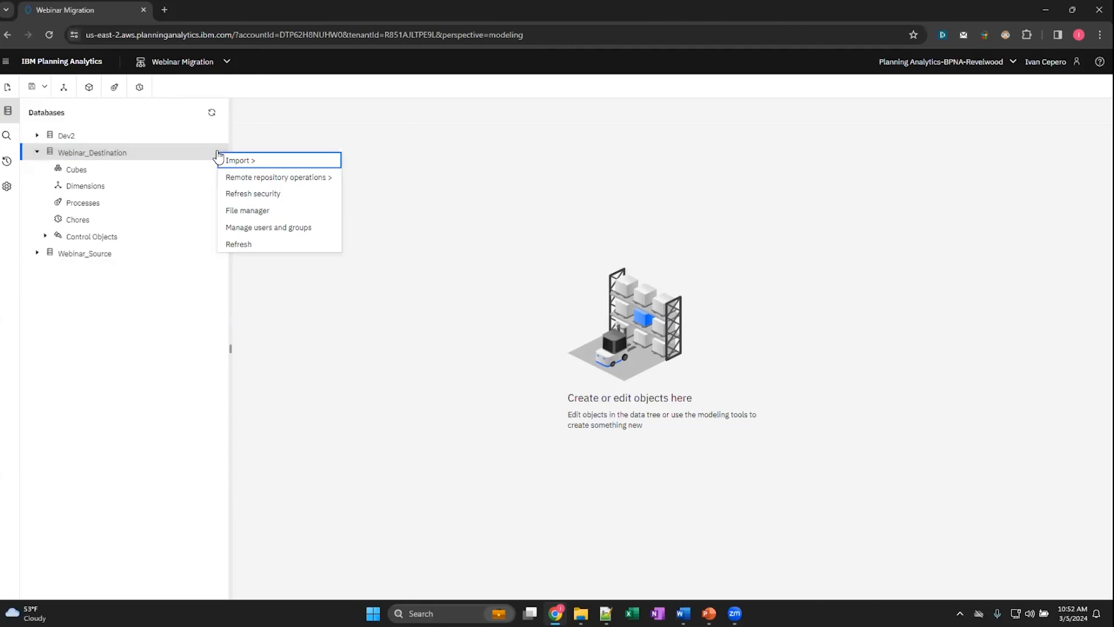
{"action": "left_click", "coordinate": [244, 178]}
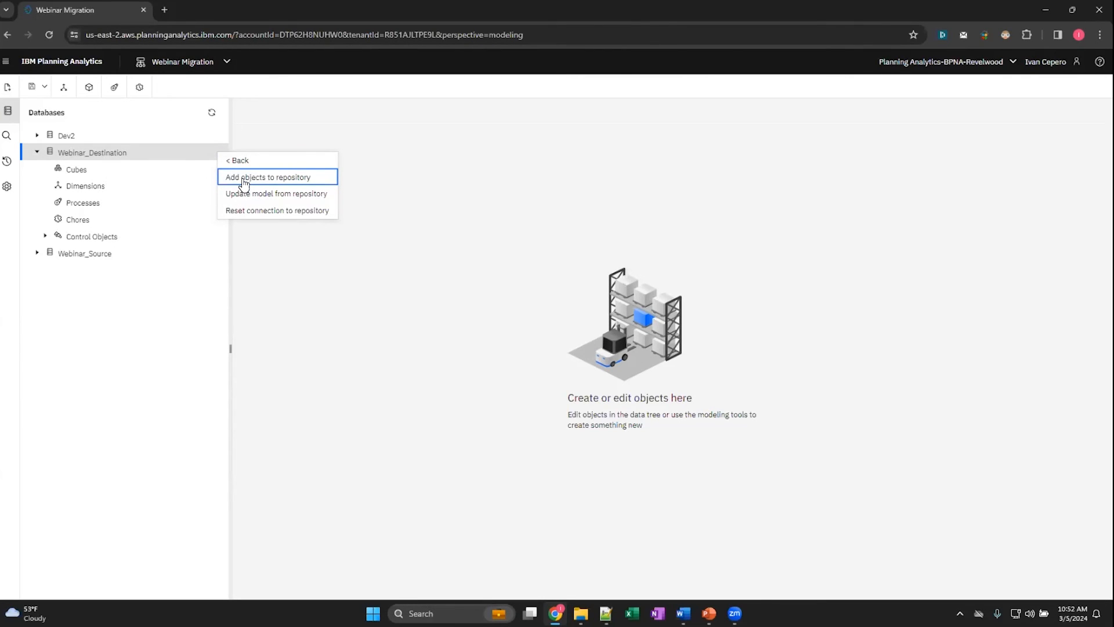
{"action": "left_click", "coordinate": [265, 213]}
{"action": "left_click", "coordinate": [657, 377]}
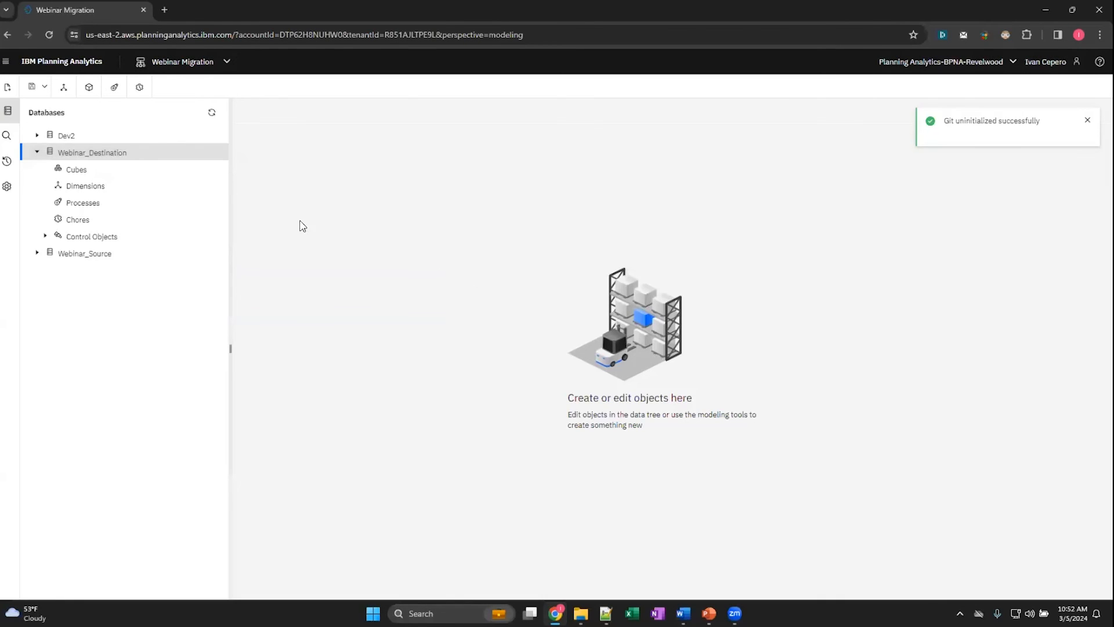
- Start updating the Webinar_Destination model from a remote repository and enter the SSH URL of the Webinar.git repository
{"action": "left_click", "coordinate": [215, 154]}
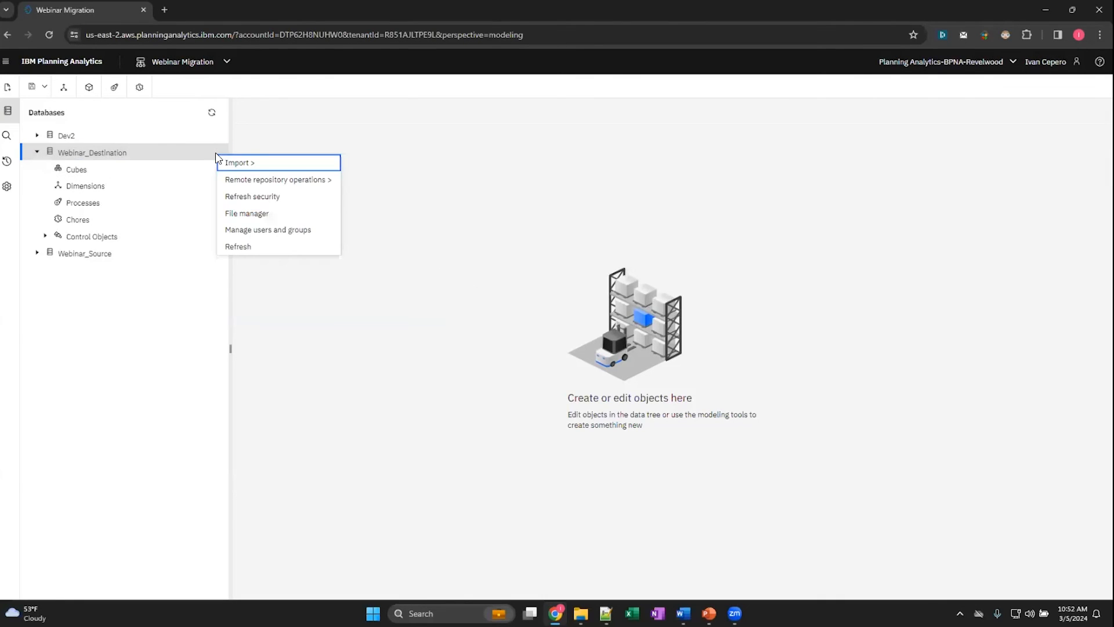
{"action": "left_click", "coordinate": [265, 182]}
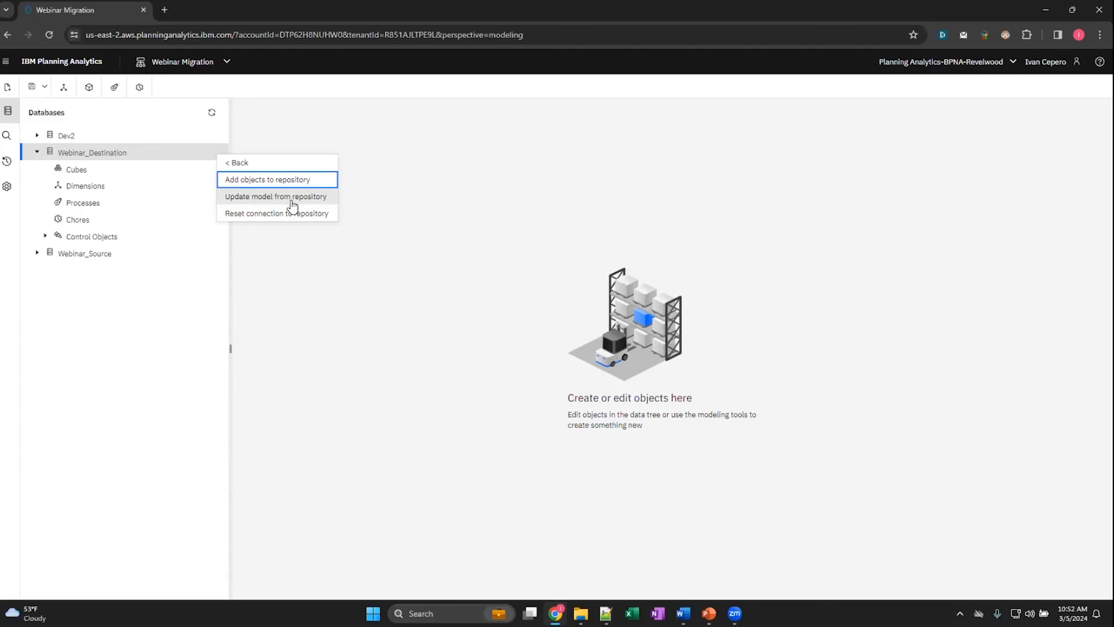
{"action": "left_click", "coordinate": [292, 198]}
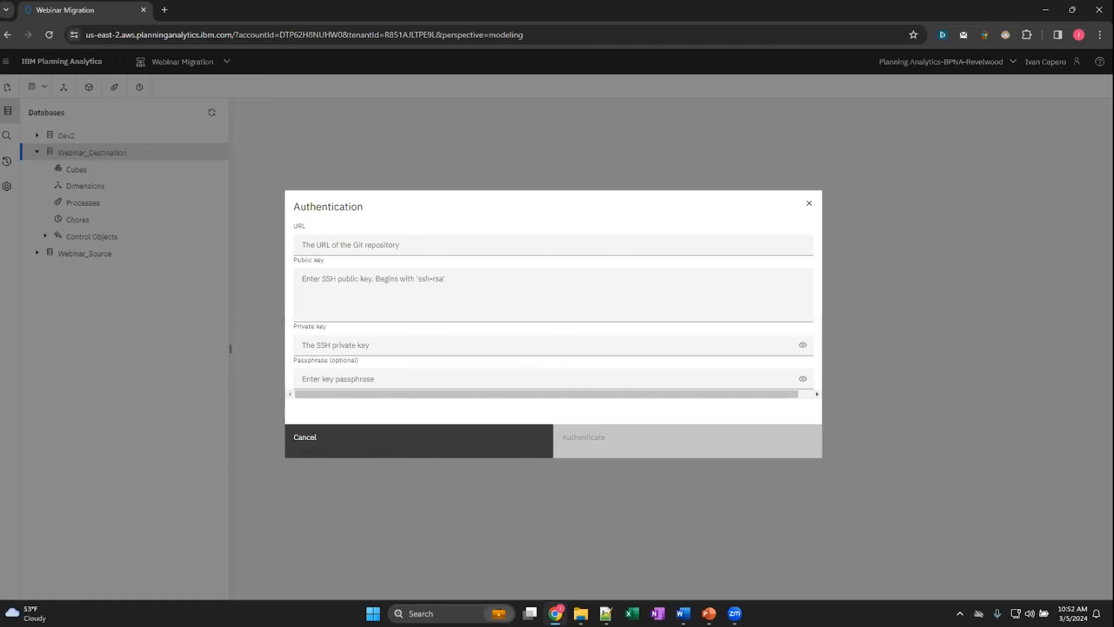
{"action": "key", "text": "alt+Tab"}
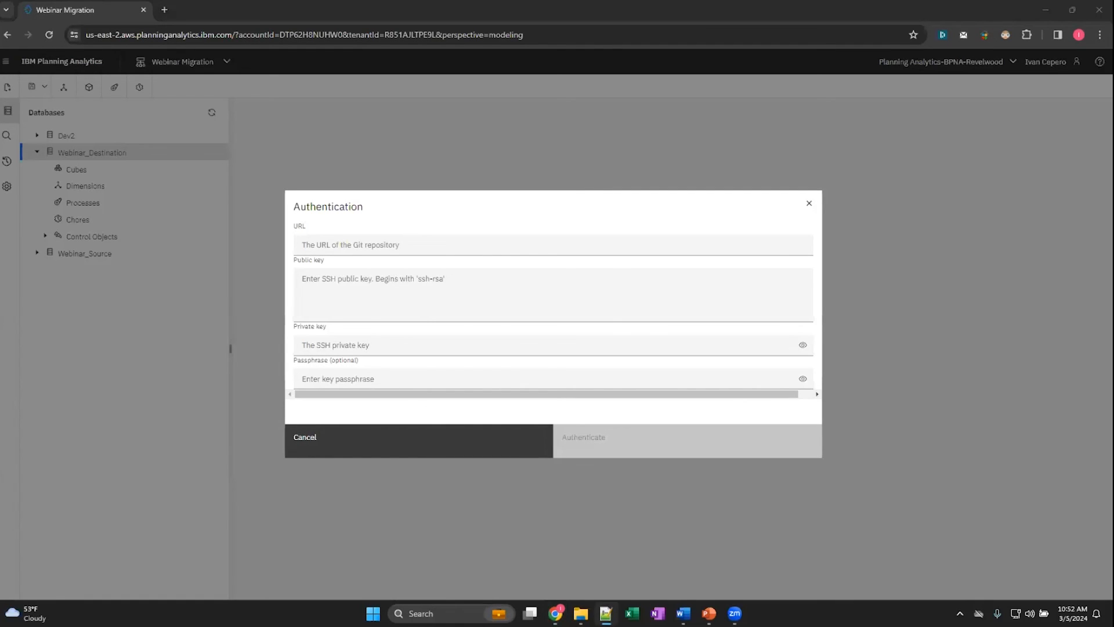
{"action": "left_click", "coordinate": [348, 245]}
{"action": "key", "text": "ctrl+v"}
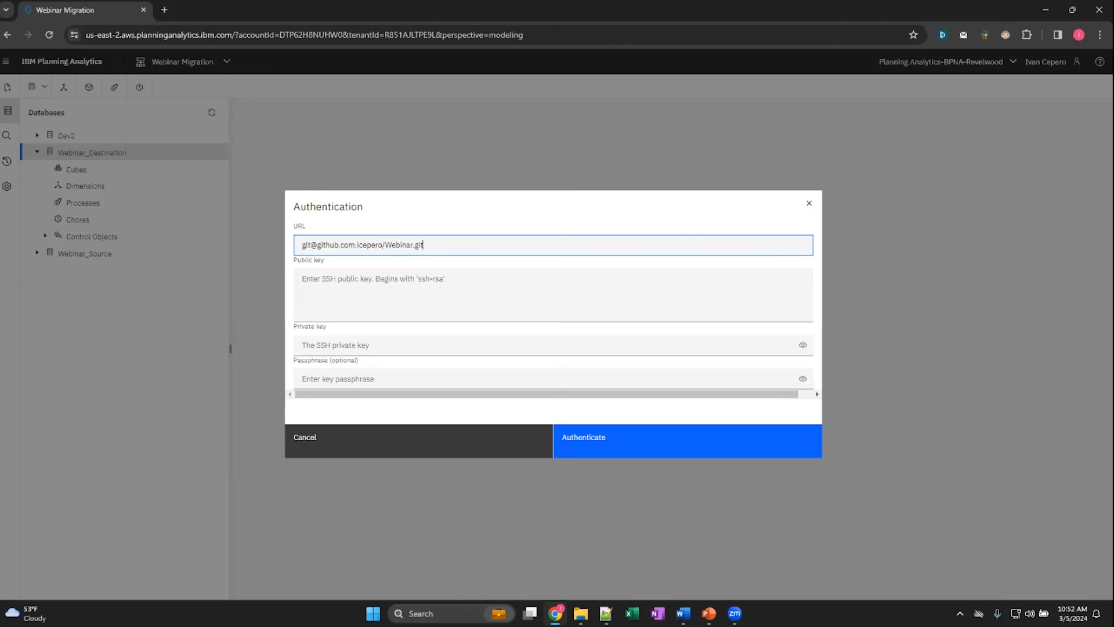
- Paste the SSH public key and private key for the repository and authenticate the connection
{"action": "key", "text": "alt+Tab"}
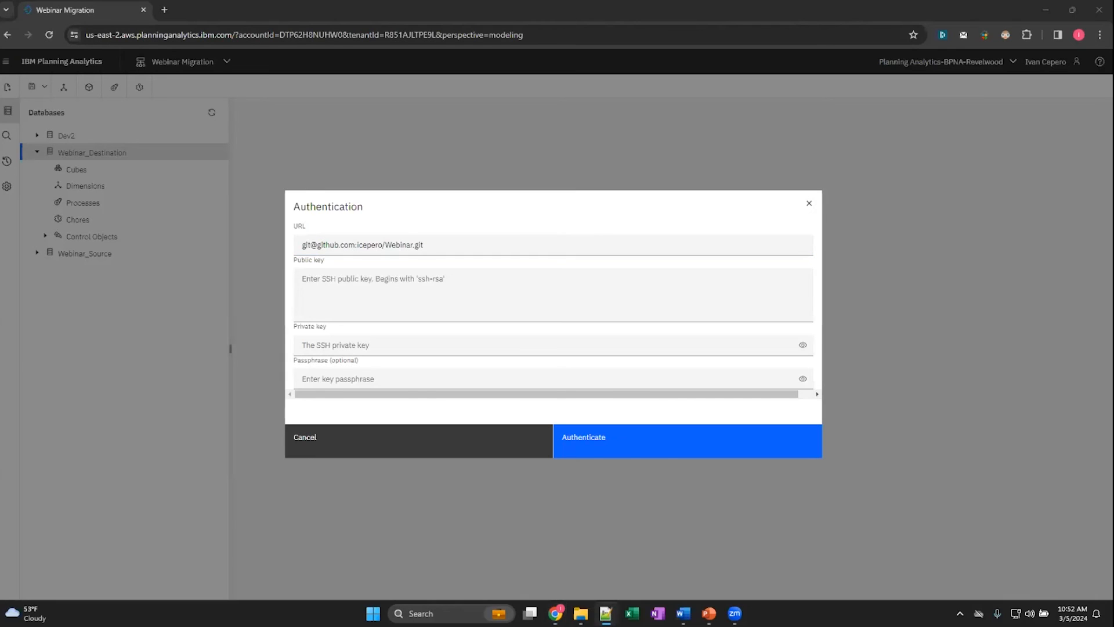
{"action": "left_click", "coordinate": [333, 284]}
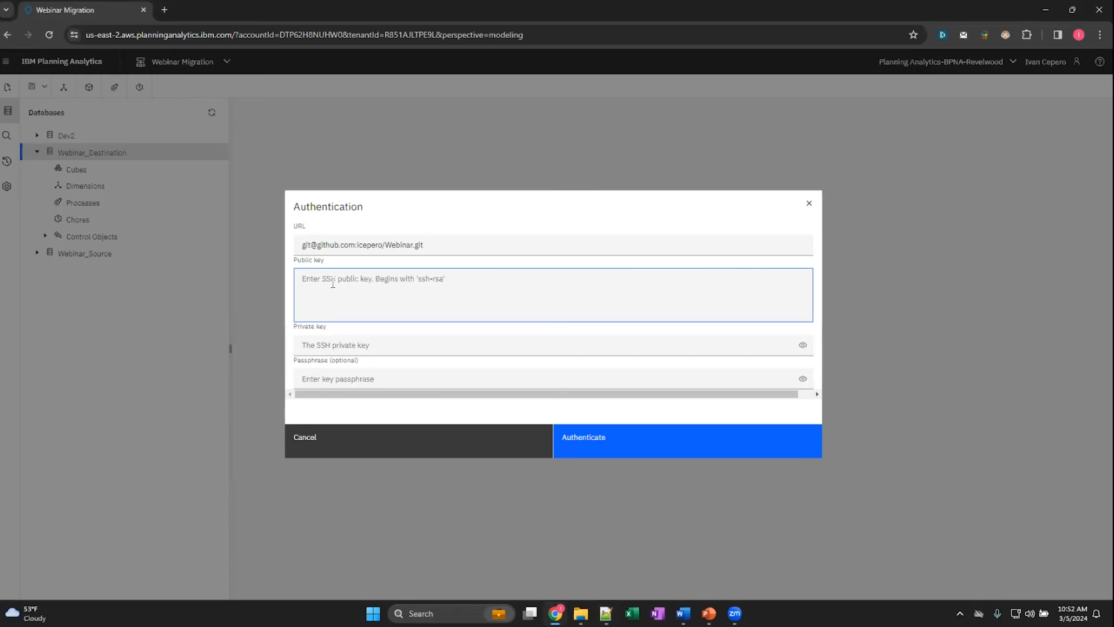
{"action": "key", "text": "ctrl+v"}
{"action": "key", "text": "alt+Tab"}
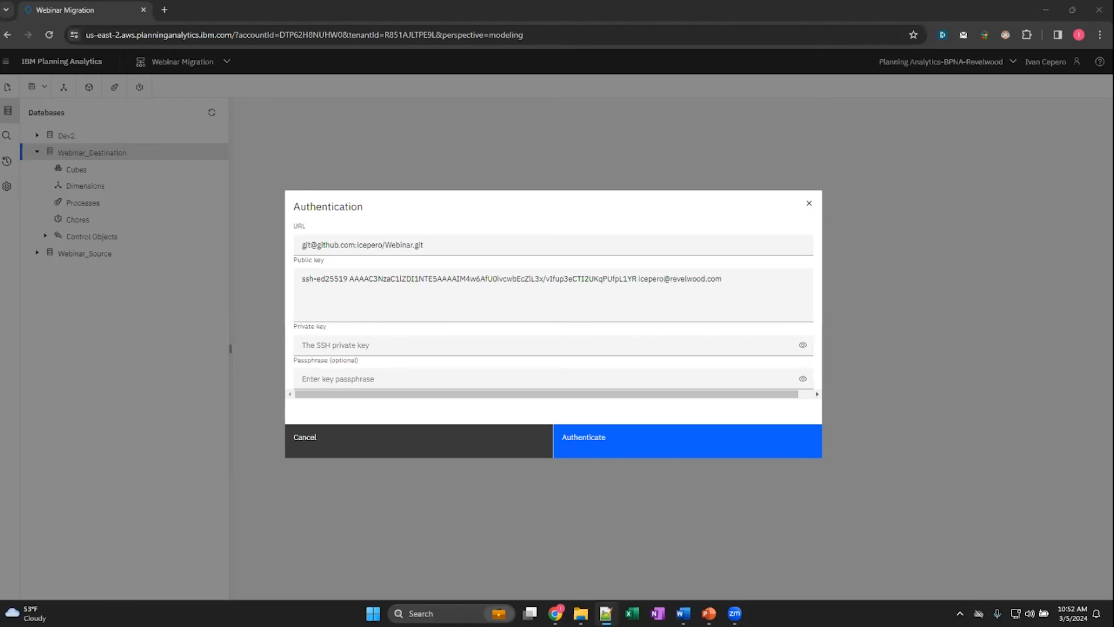
{"action": "left_click", "coordinate": [316, 344]}
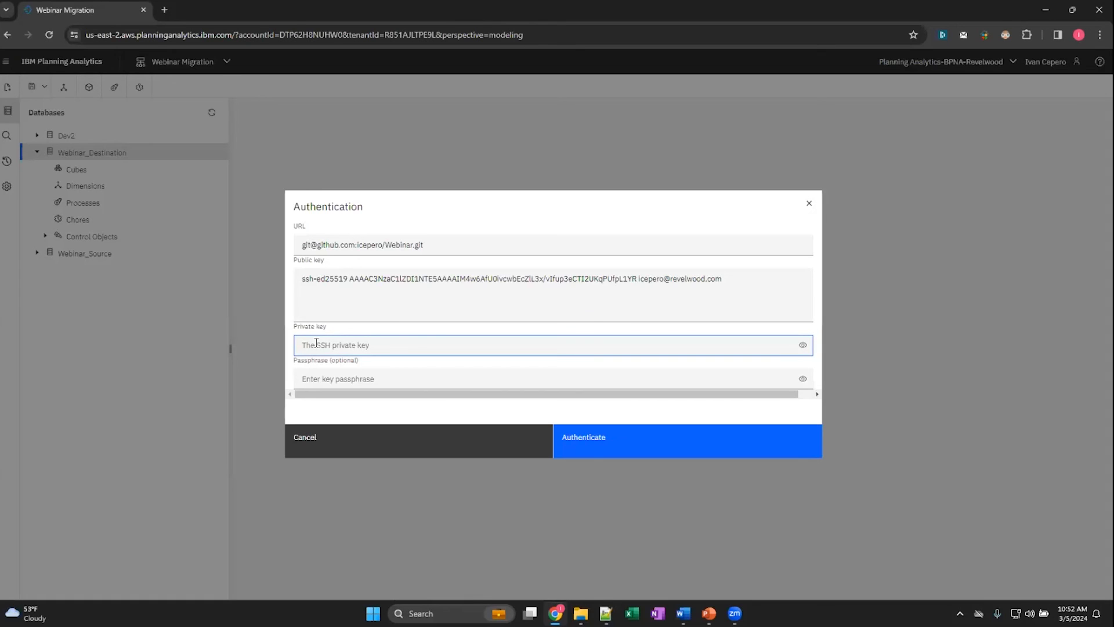
{"action": "key", "text": "ctrl+v"}
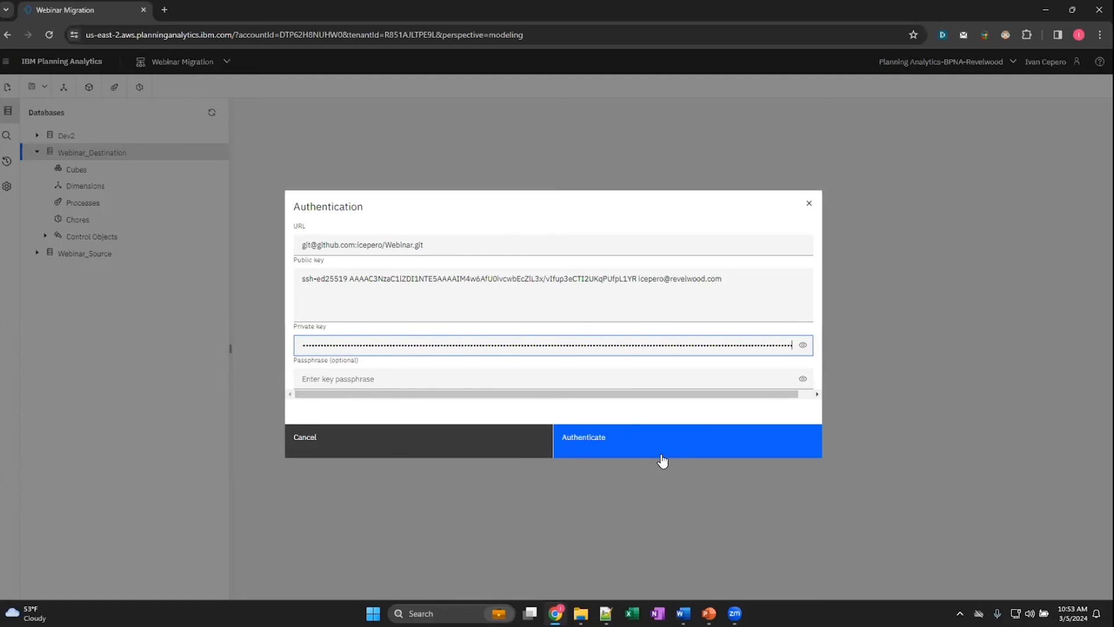
{"action": "left_click", "coordinate": [628, 445]}
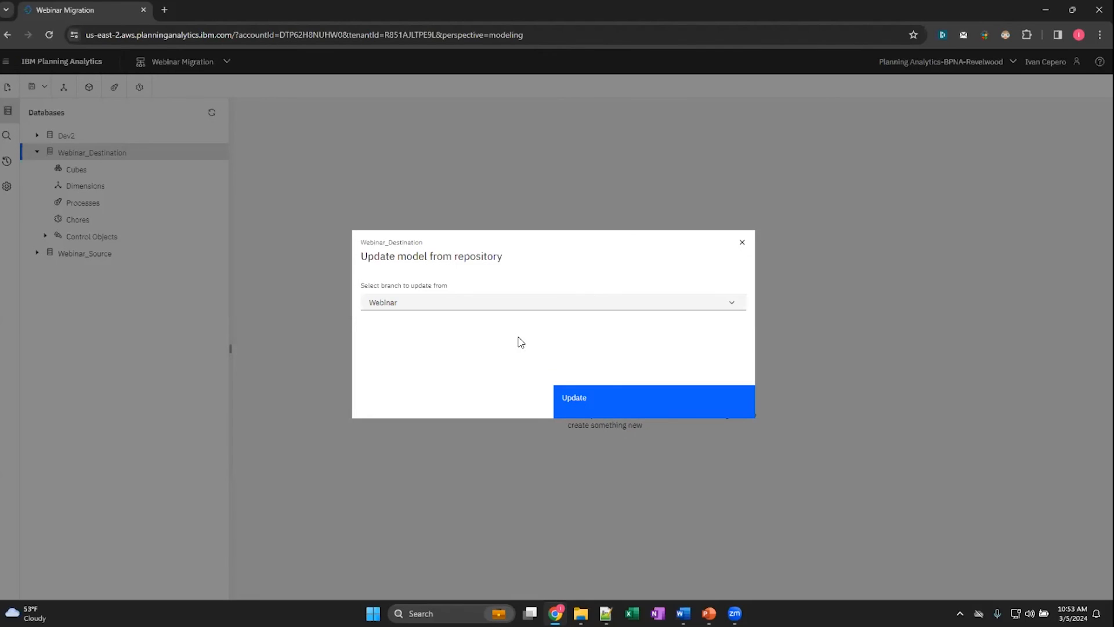
- Update Webinar_Destination from the Webinar branch, reviewing the processes in the update plan before executing it
{"action": "left_click", "coordinate": [492, 304]}
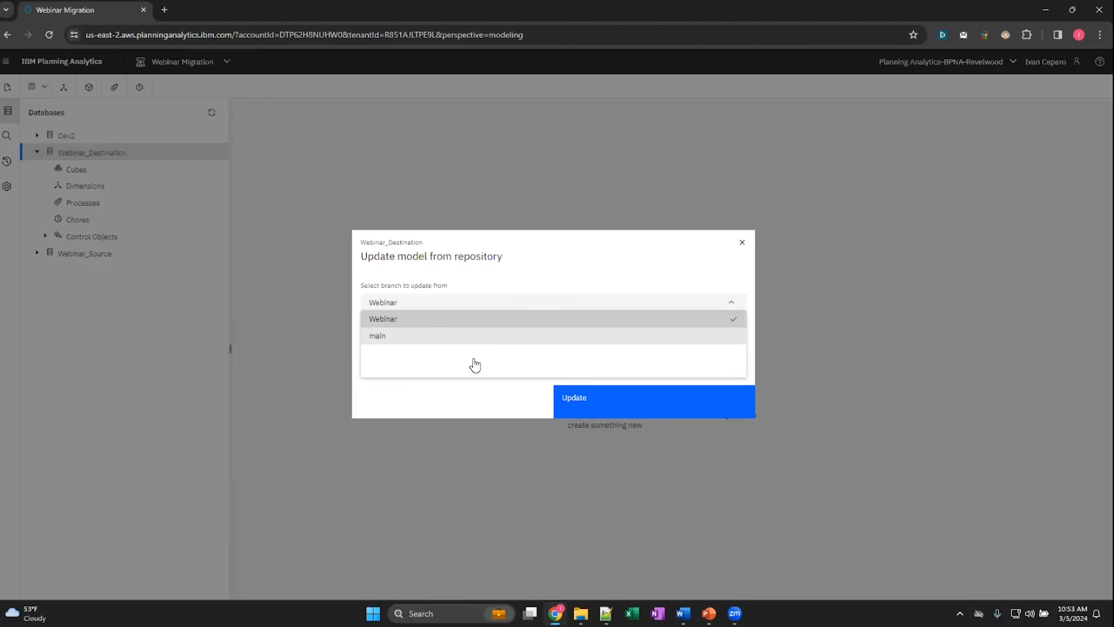
{"action": "left_click", "coordinate": [417, 319]}
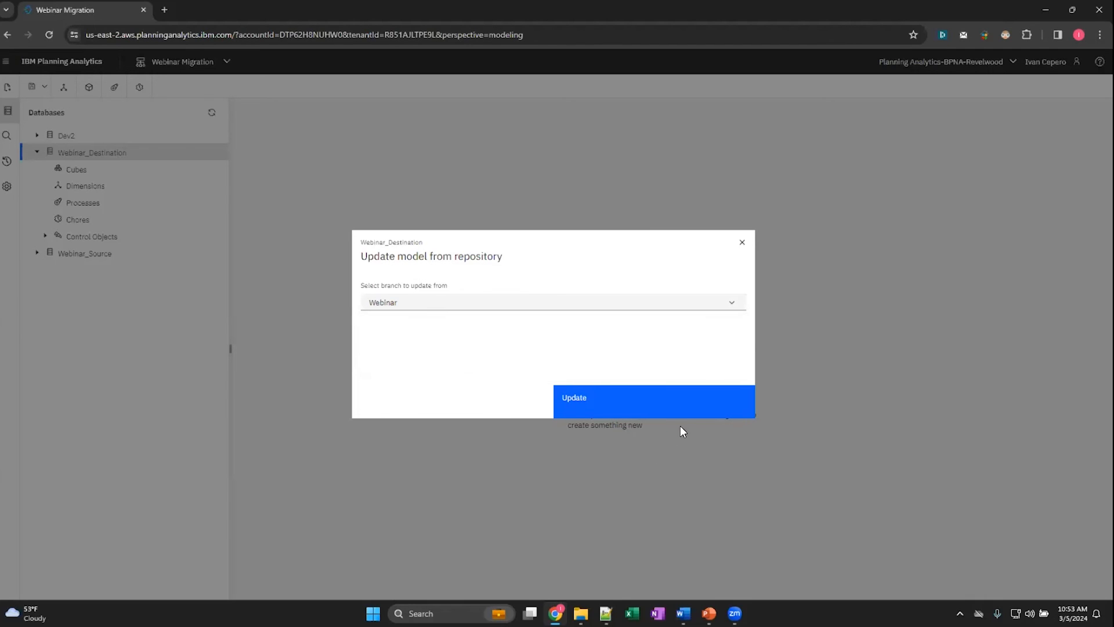
{"action": "left_click", "coordinate": [648, 405]}
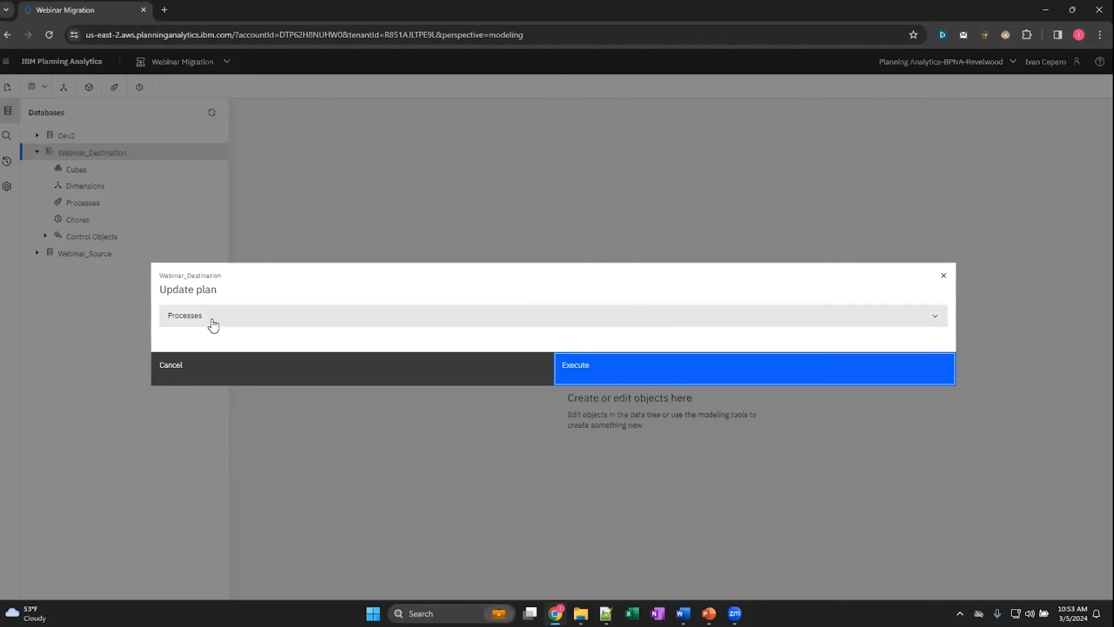
{"action": "left_click", "coordinate": [213, 322]}
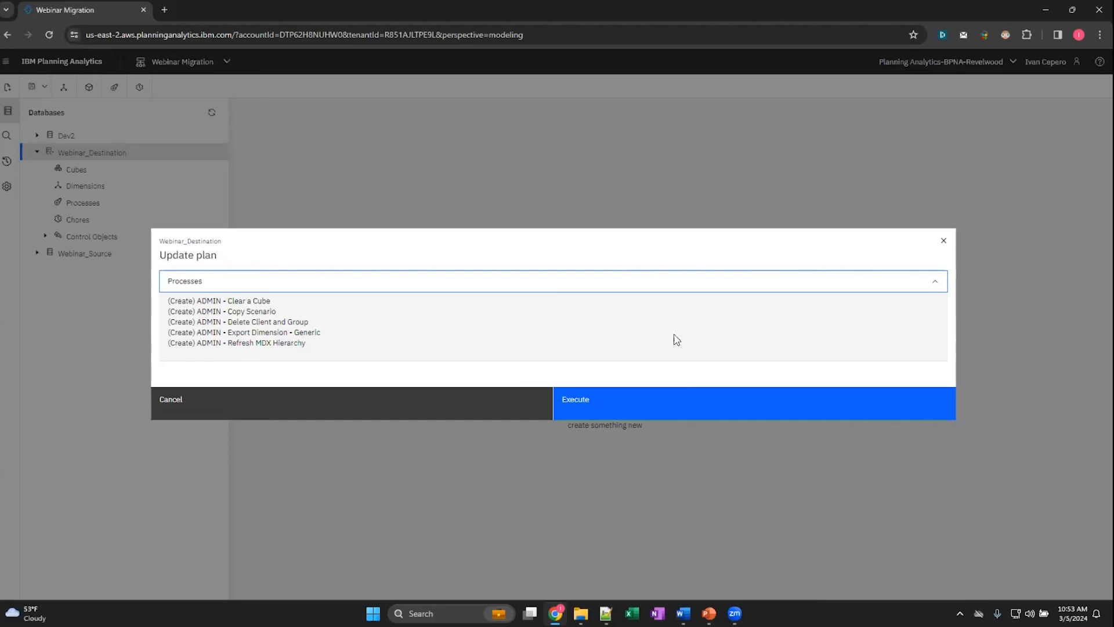
{"action": "left_click", "coordinate": [675, 411]}
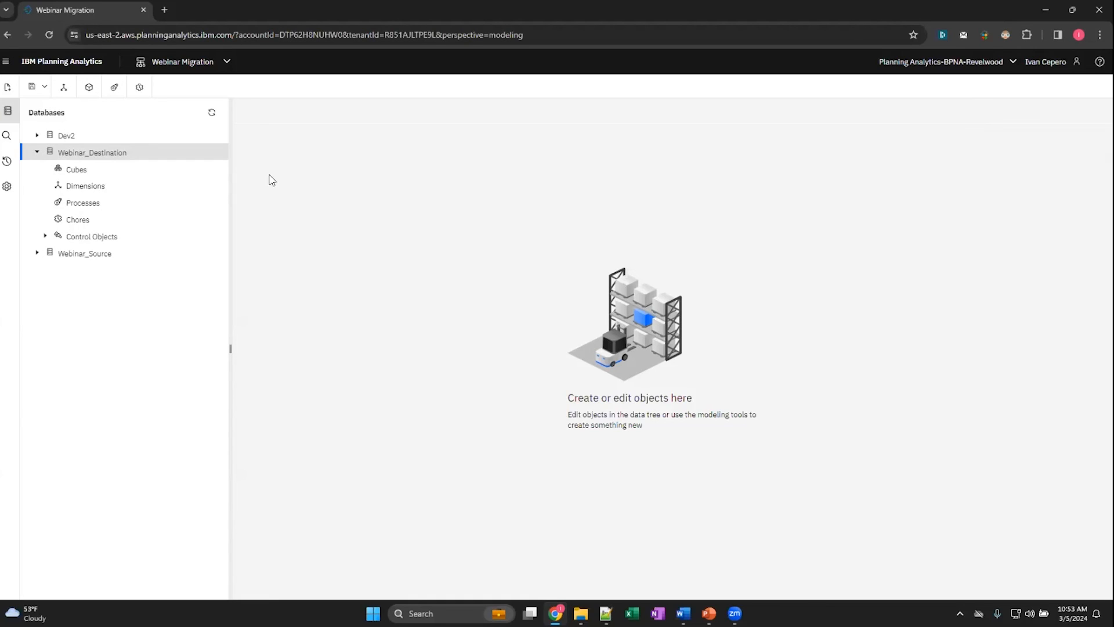
- Refresh the database tree, expand the processes of Webinar_Destination, and open ADMIN - Copy Scenario to check its script
{"action": "left_click", "coordinate": [212, 118]}
{"action": "left_click", "coordinate": [37, 153]}
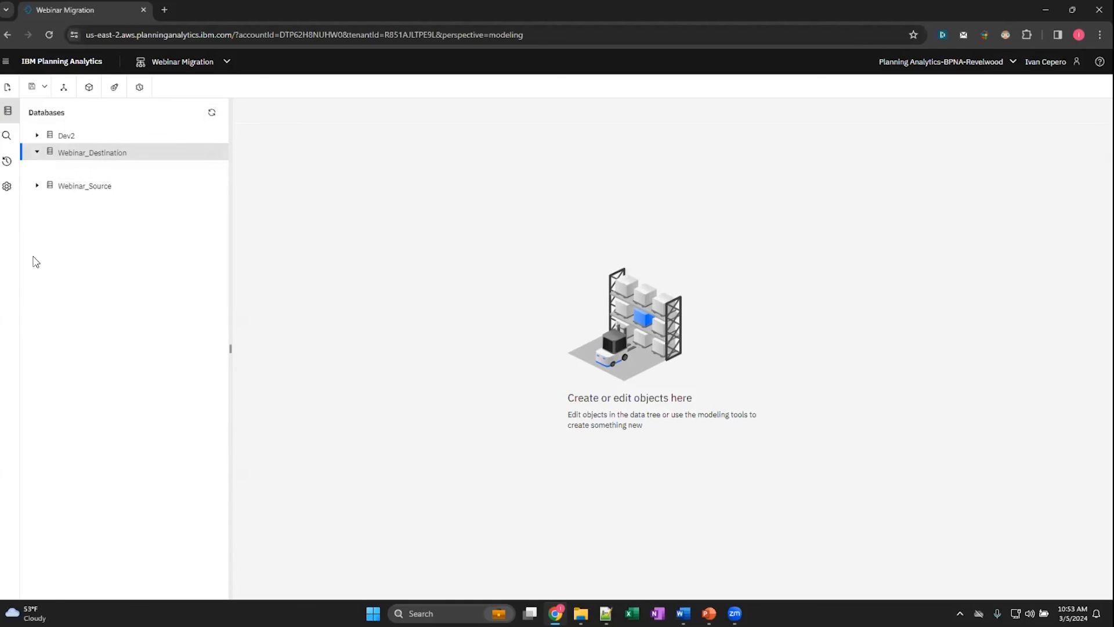
{"action": "left_click", "coordinate": [46, 203]}
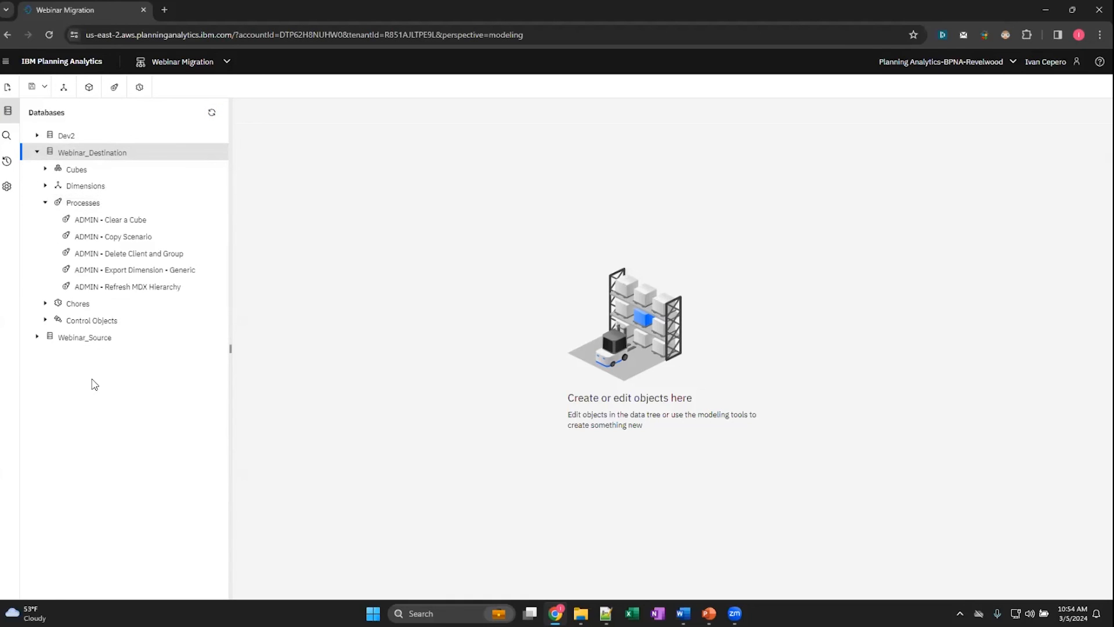
{"action": "left_click", "coordinate": [154, 238]}
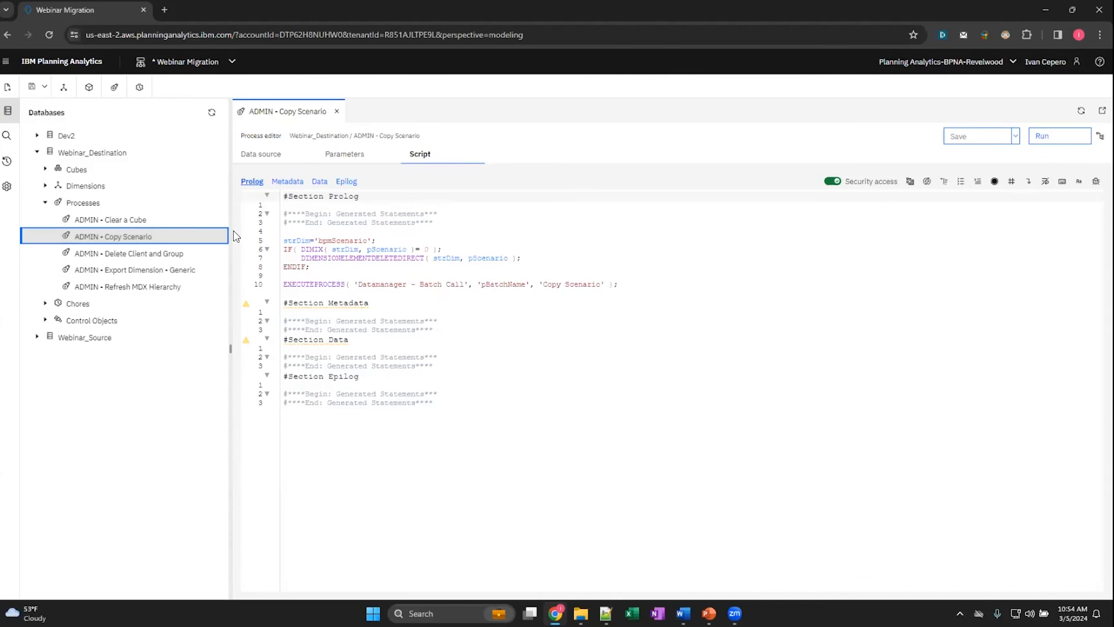
{"action": "left_click", "coordinate": [168, 257]}
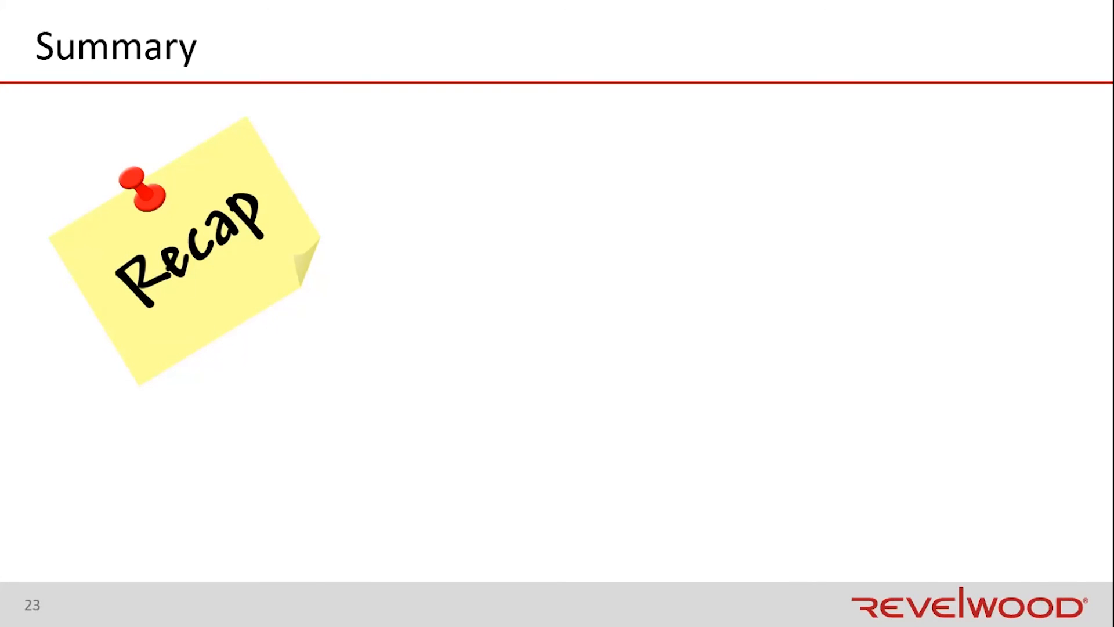
{"action": "key", "text": "Right"}
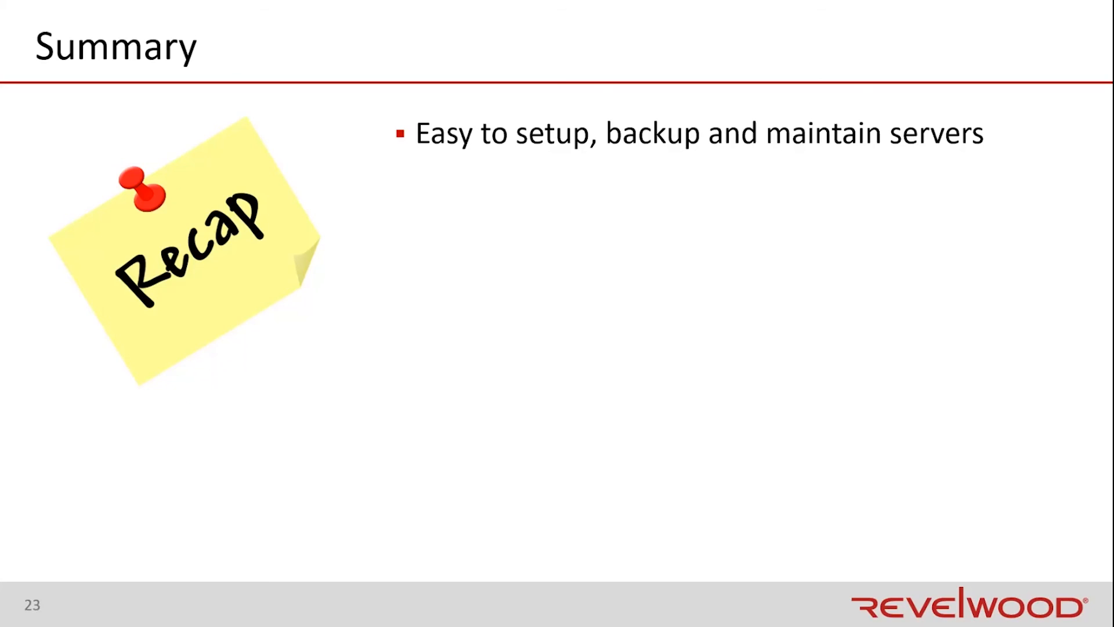
{"action": "key", "text": "Right"}
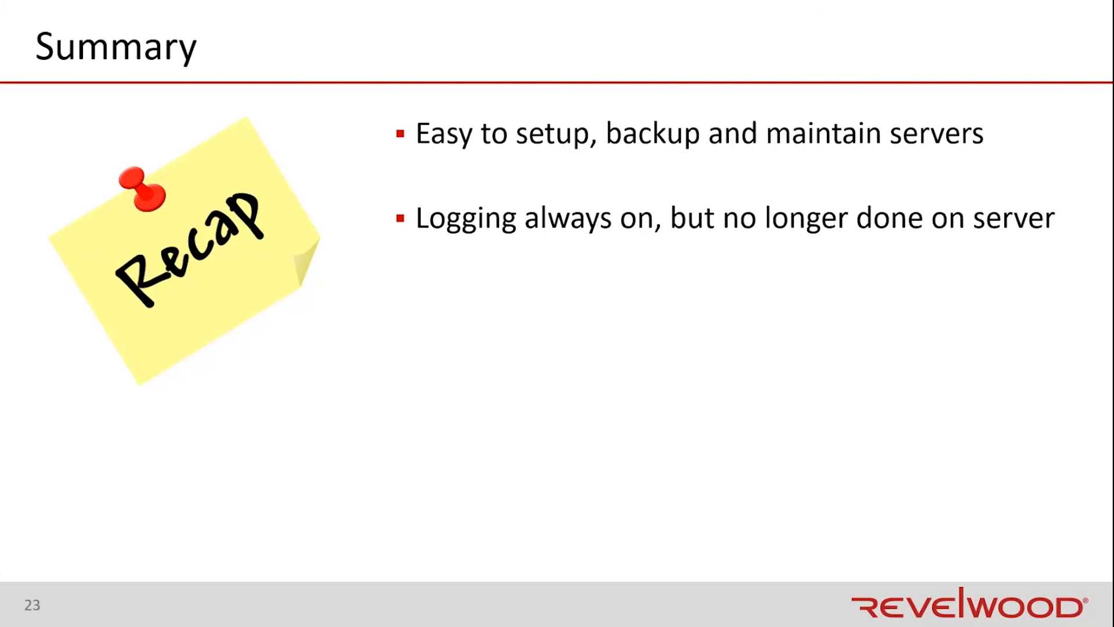